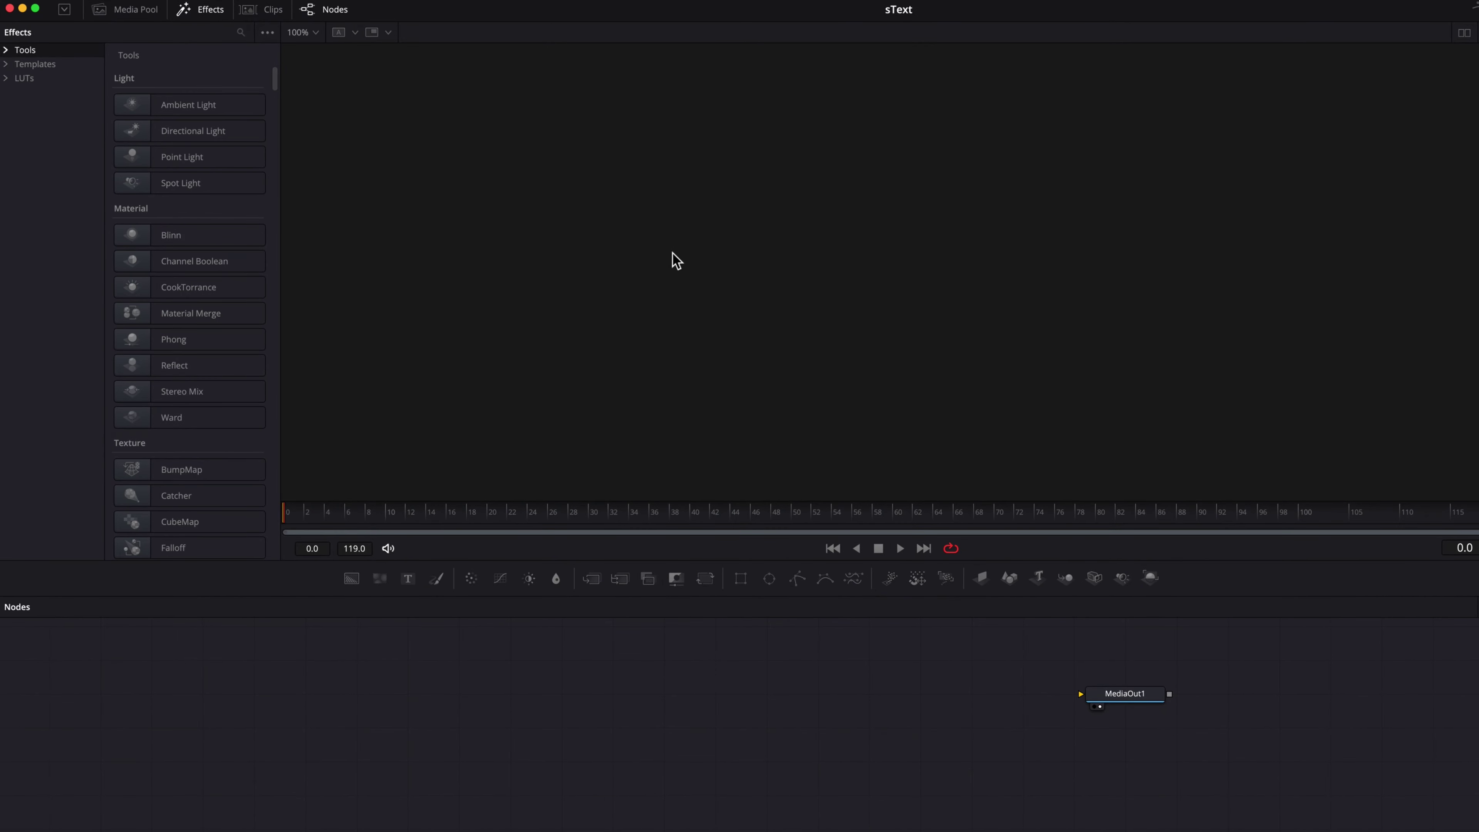
- Add sText and sRender shape nodes, wire sRender1 into MediaOut1, and arrange the nodes
click(6, 50)
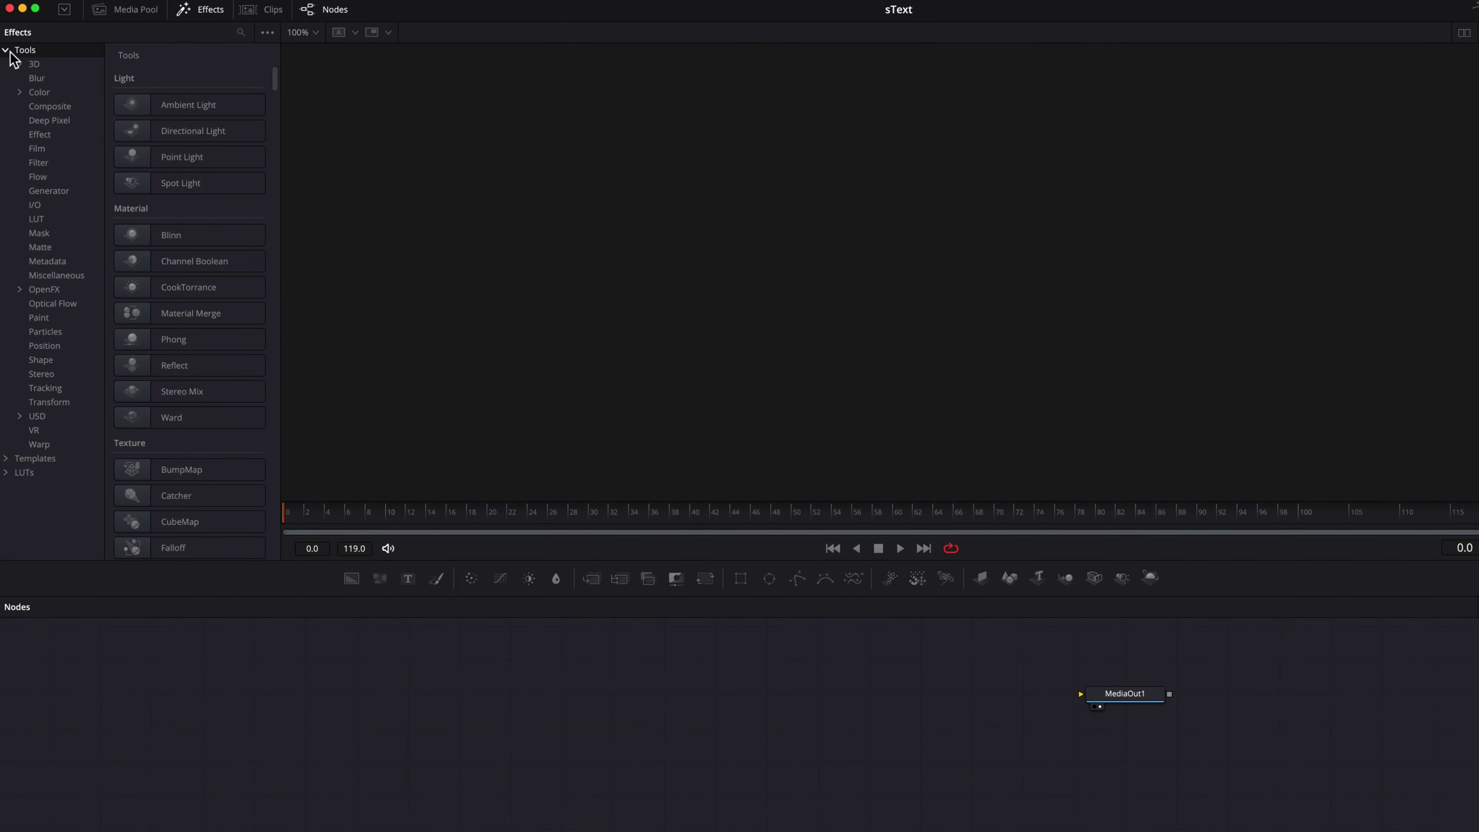
click(65, 362)
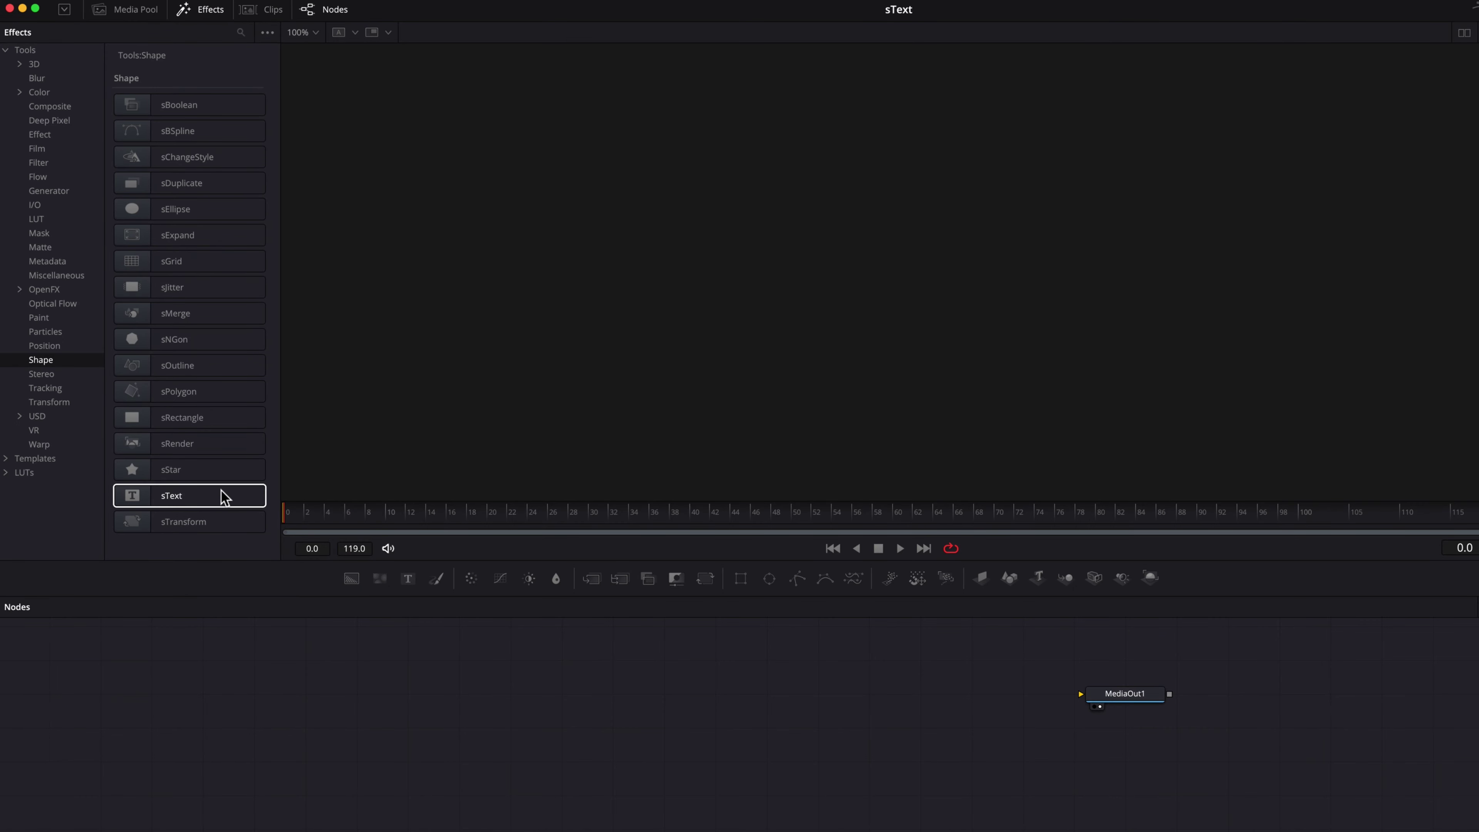
click(227, 500)
click(225, 447)
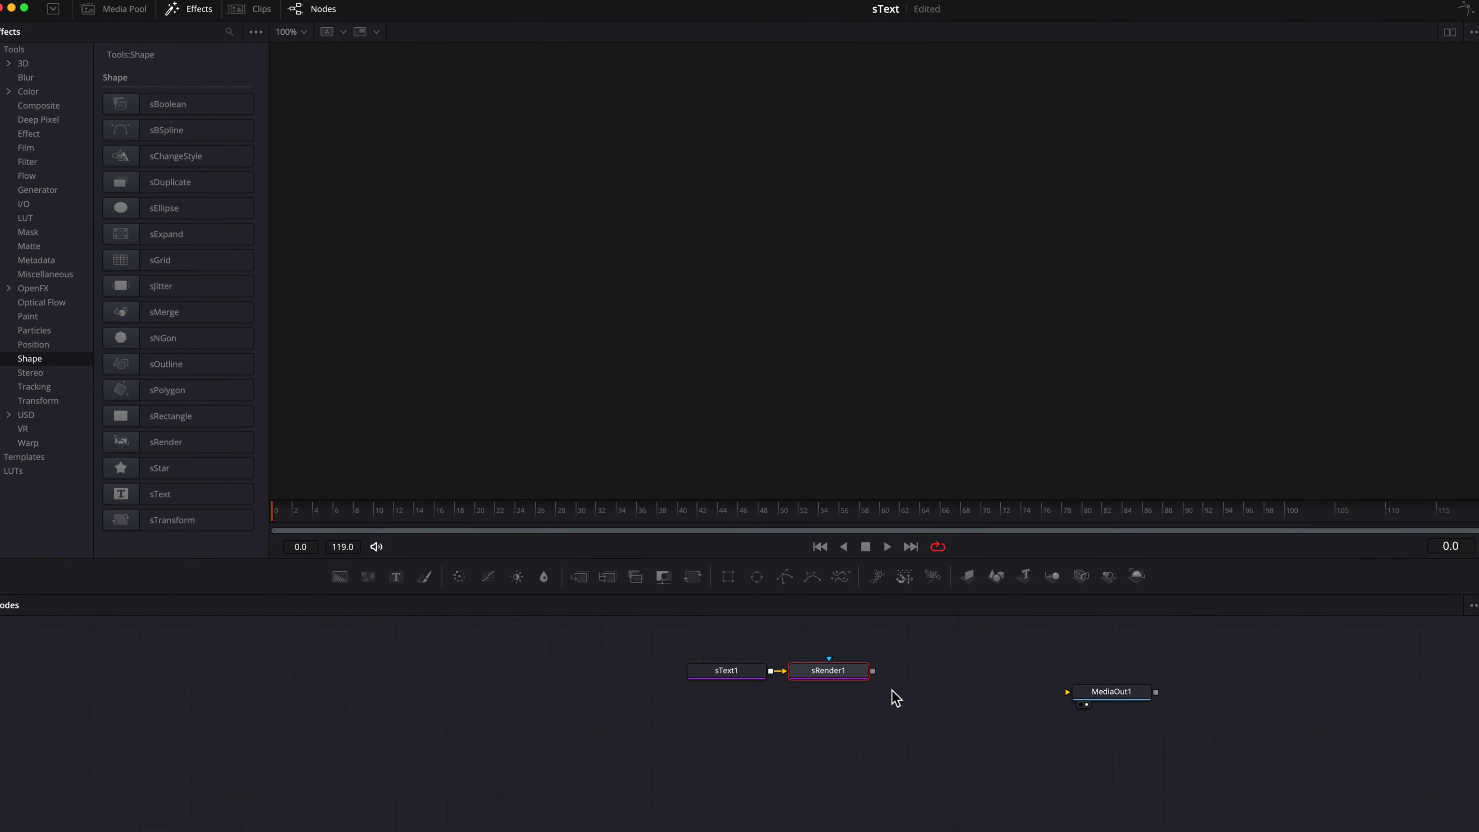
drag(872, 670, 1075, 692)
drag(603, 634, 662, 631)
drag(478, 631, 424, 629)
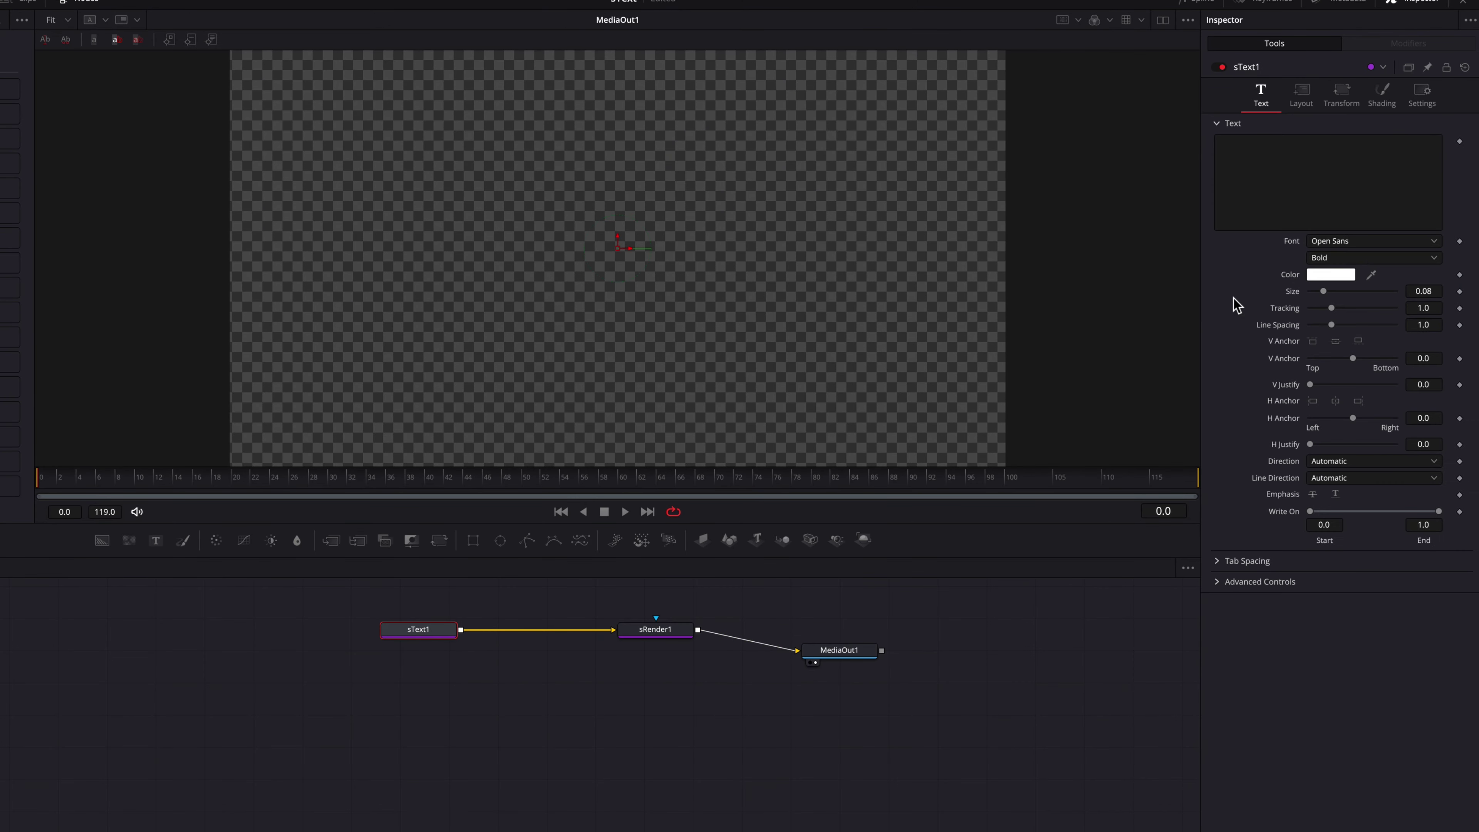
- Set the shape text to 'TEXT' at size 0.1635 and insert an sJitter node after it
click(1336, 157)
text(TEXT)
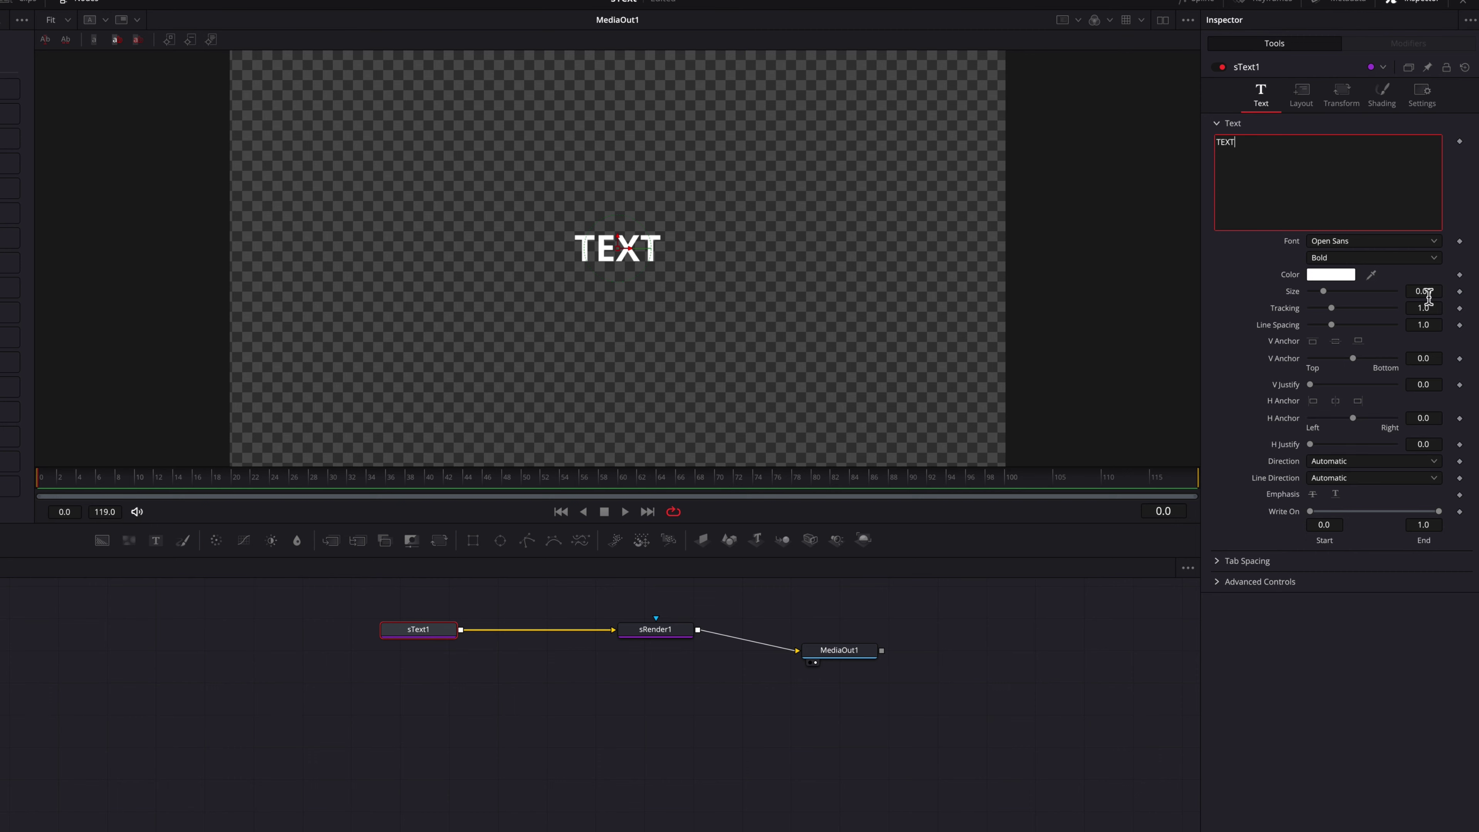
drag(1428, 297, 1448, 293)
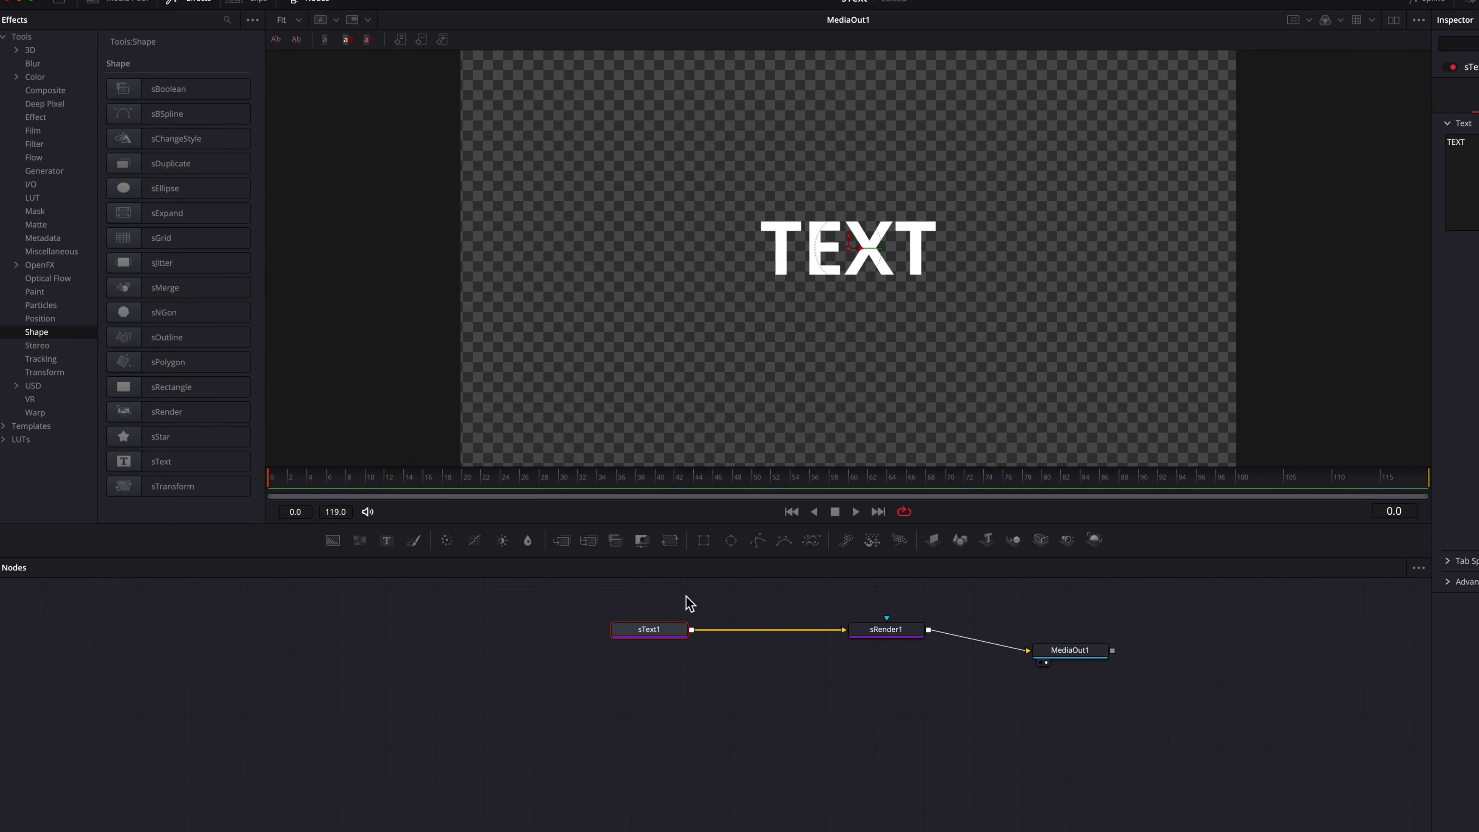
click(232, 268)
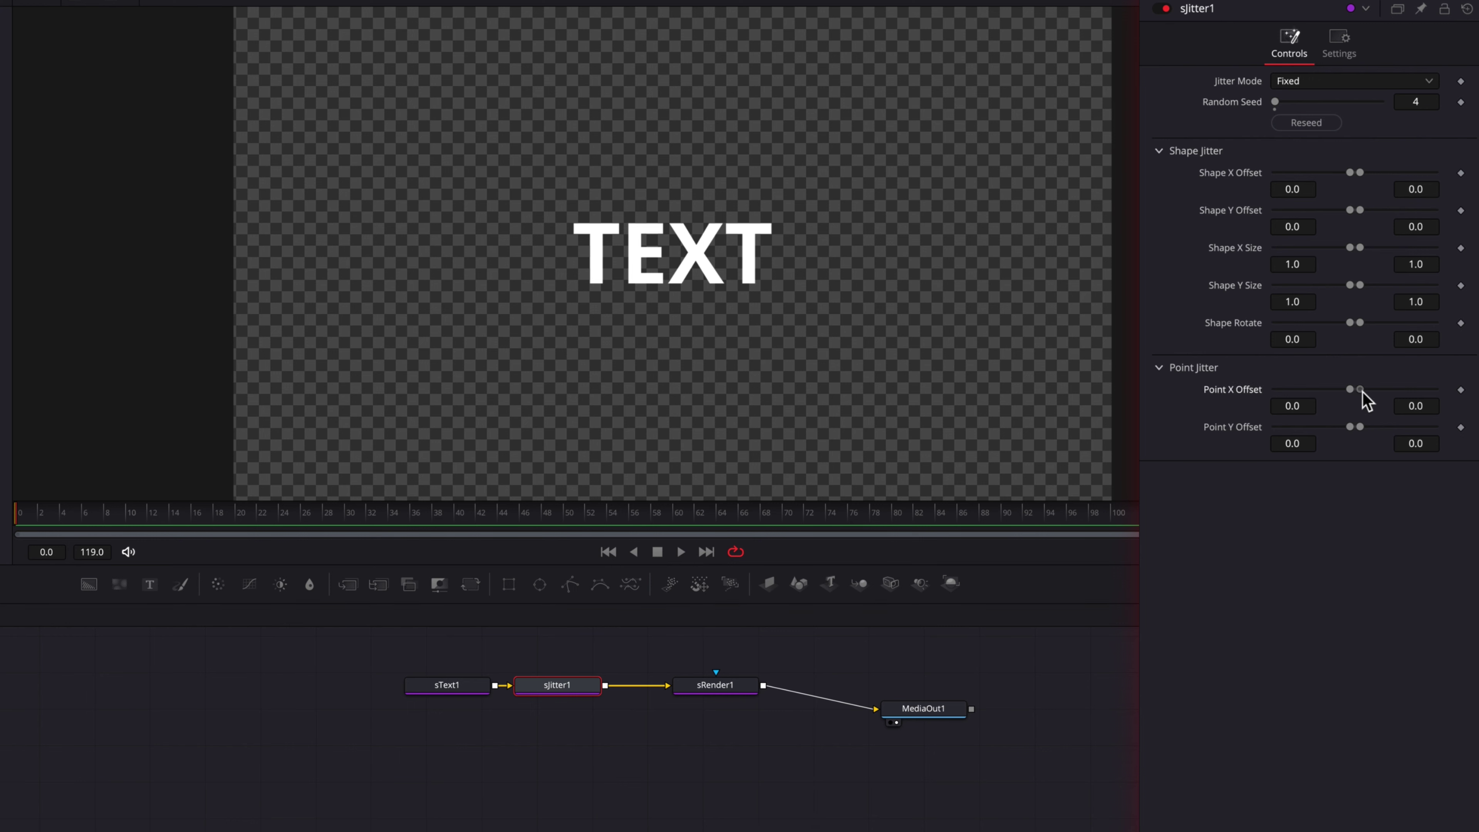
- Spread the Point X Offset jitter to -0.0356 and 0.0422 and keyframe it at the start
drag(1360, 389, 1392, 401)
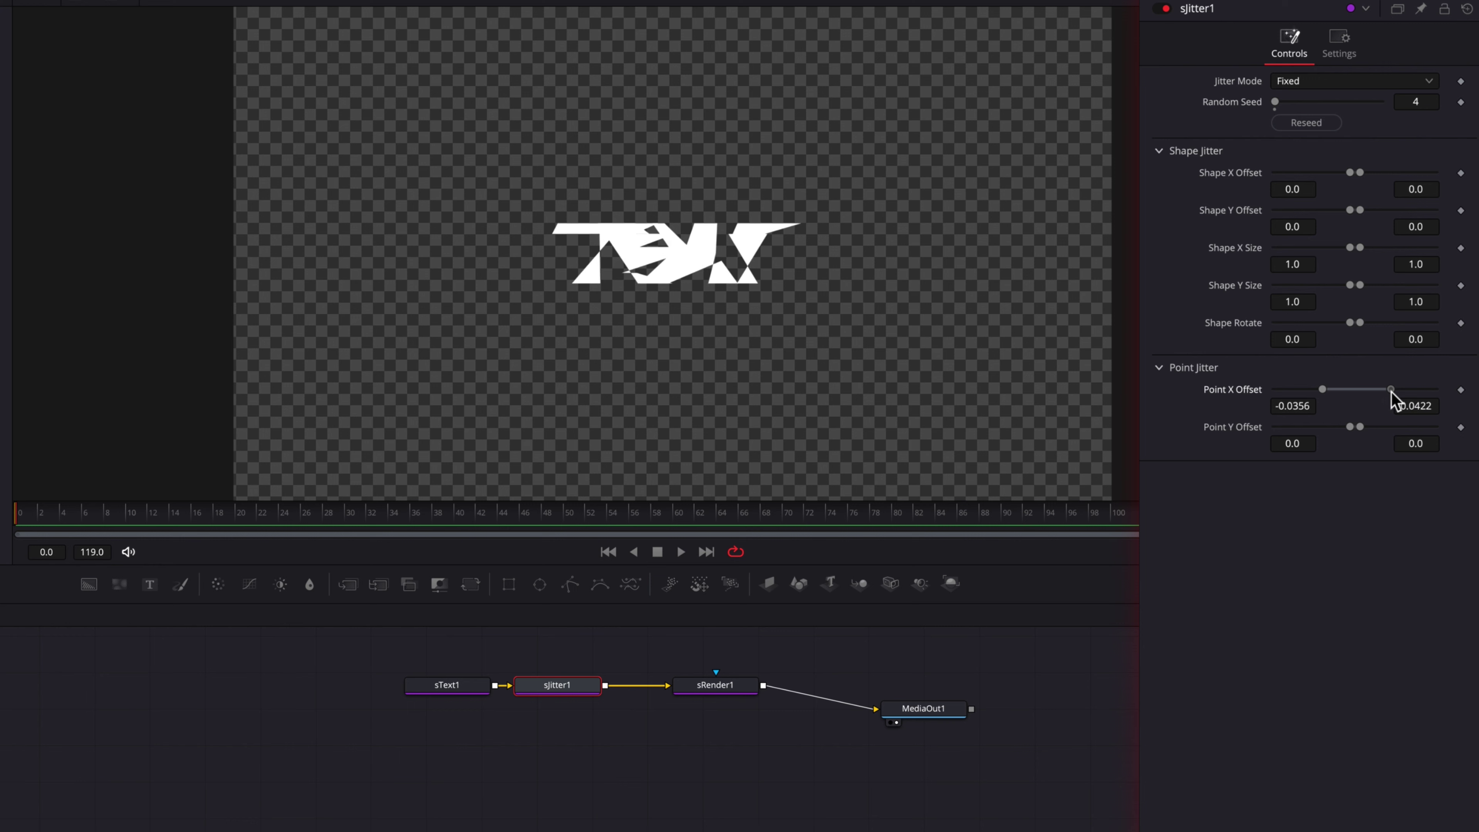
click(1460, 389)
click(1314, 408)
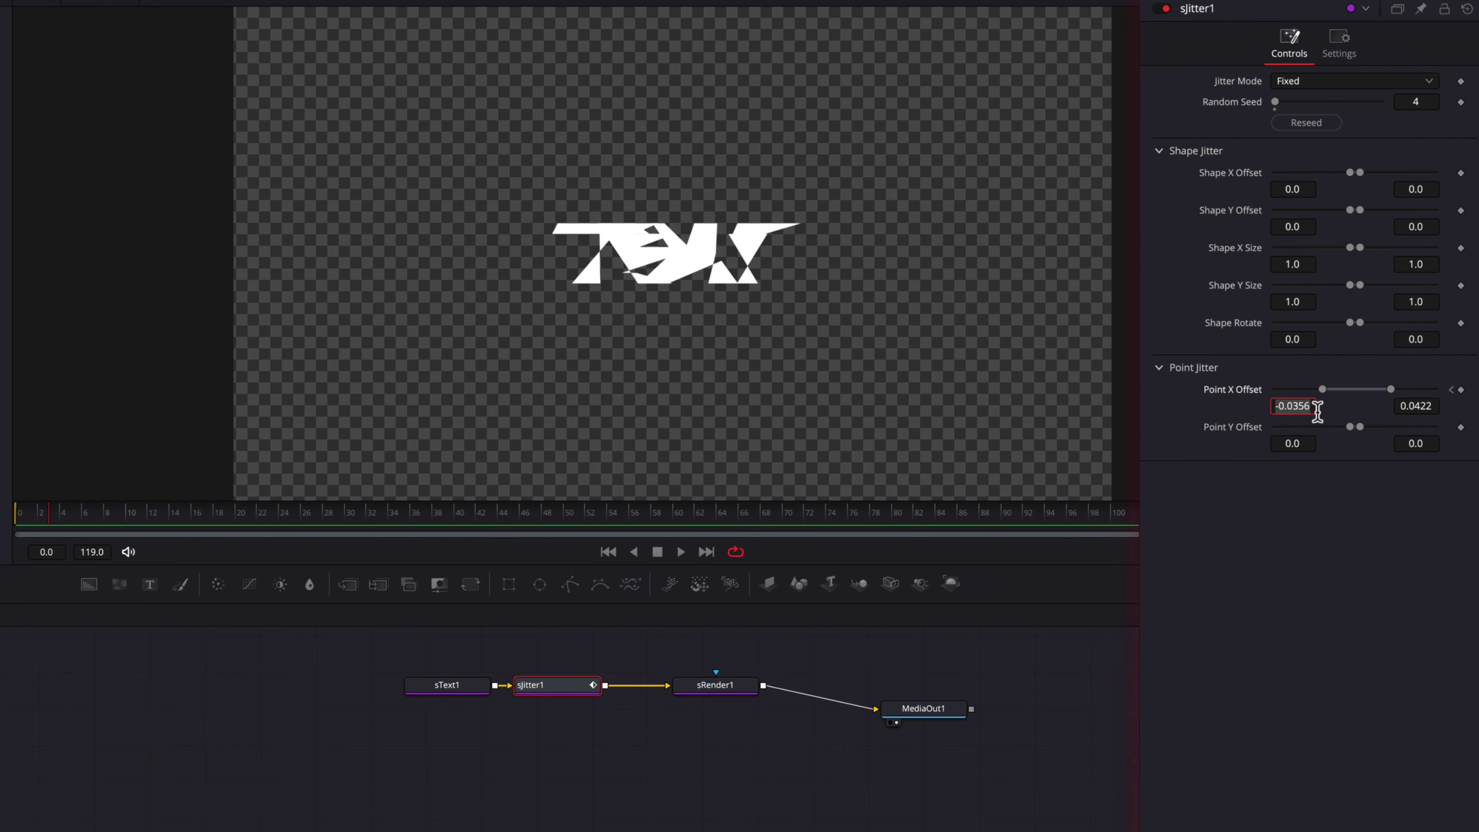
- Set both Point X Offset values to 0 a few frames later so TEXT resolves cleanly
text(0)
click(1415, 407)
text(0)
key(Return)
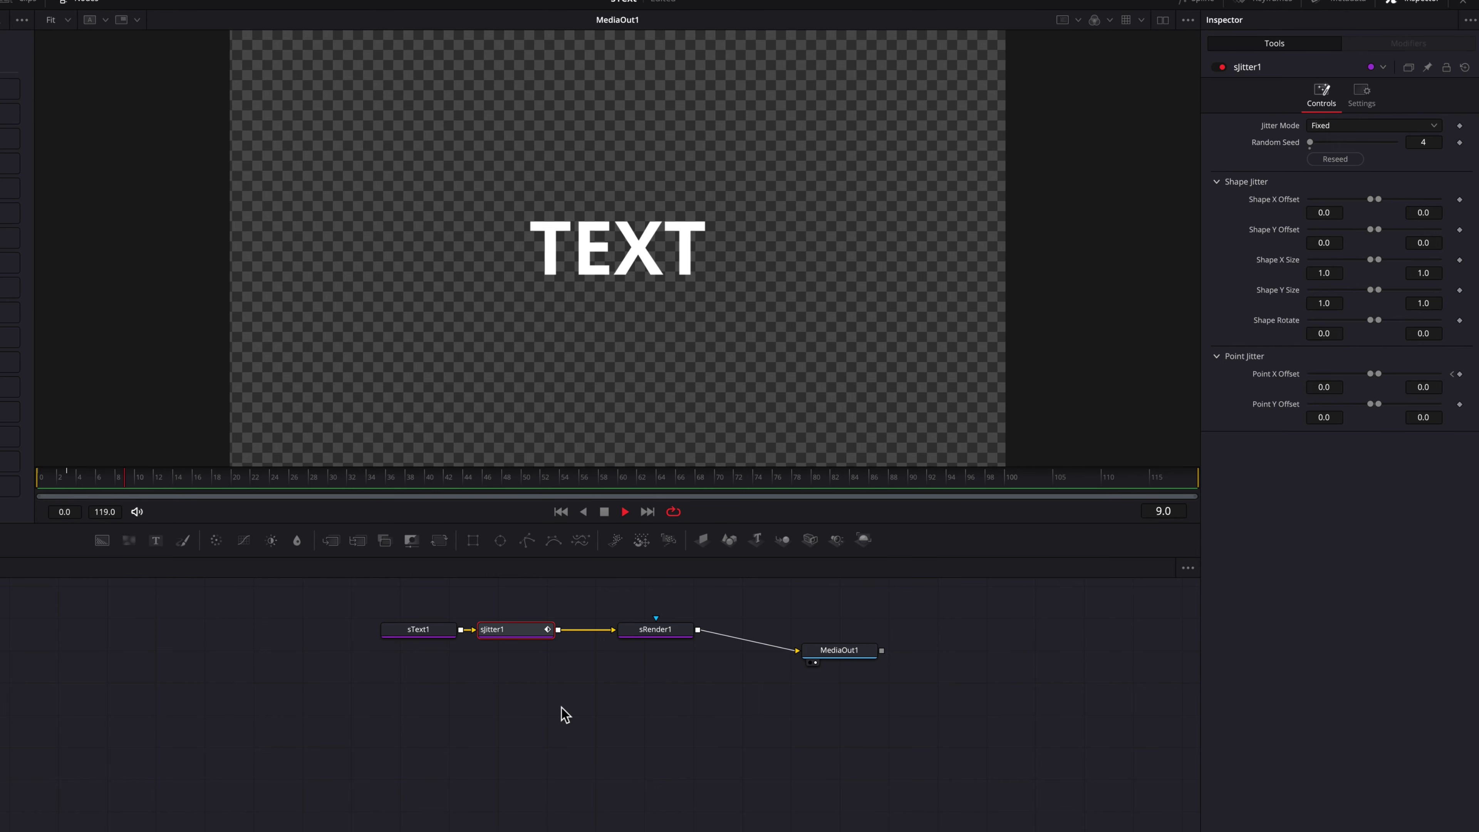
drag(106, 485, 39, 487)
click(73, 488)
- Reseed the jitter repeatedly to Random Seed 17599 and review the opening frames
click(1334, 159)
click(1335, 159)
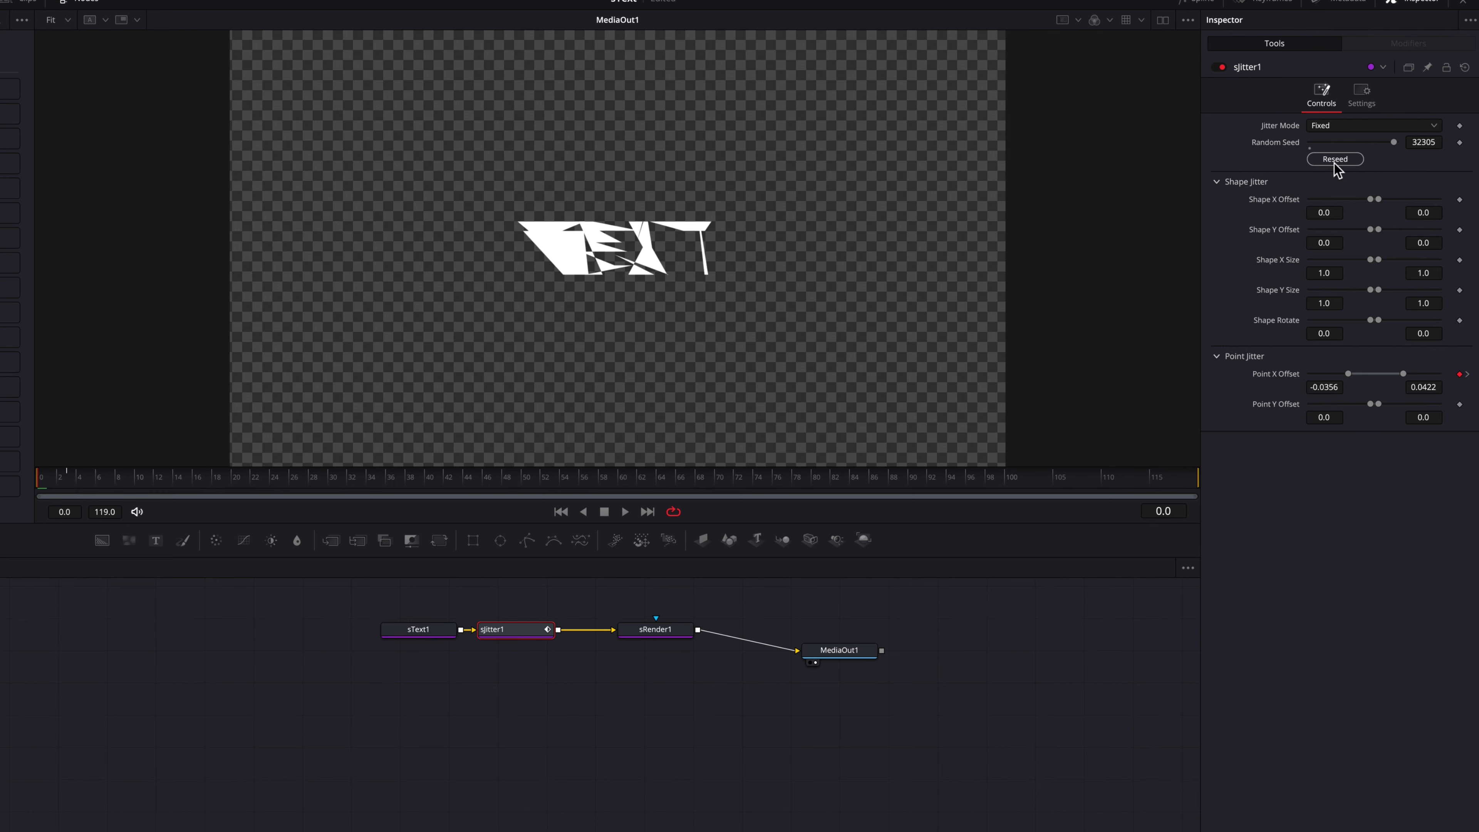
click(1335, 159)
click(1335, 159)
click(1335, 159)
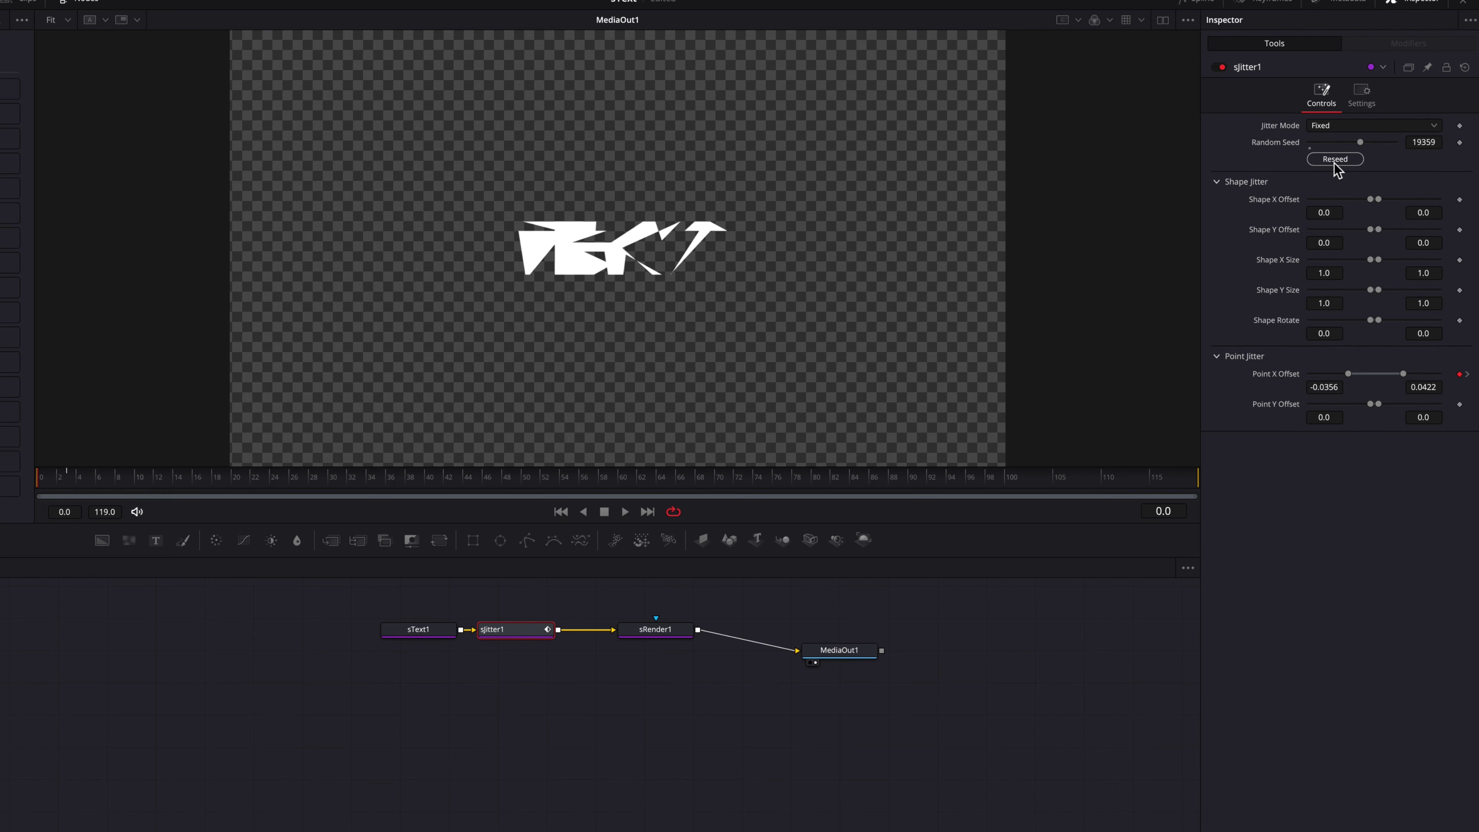
click(1335, 159)
click(1335, 159)
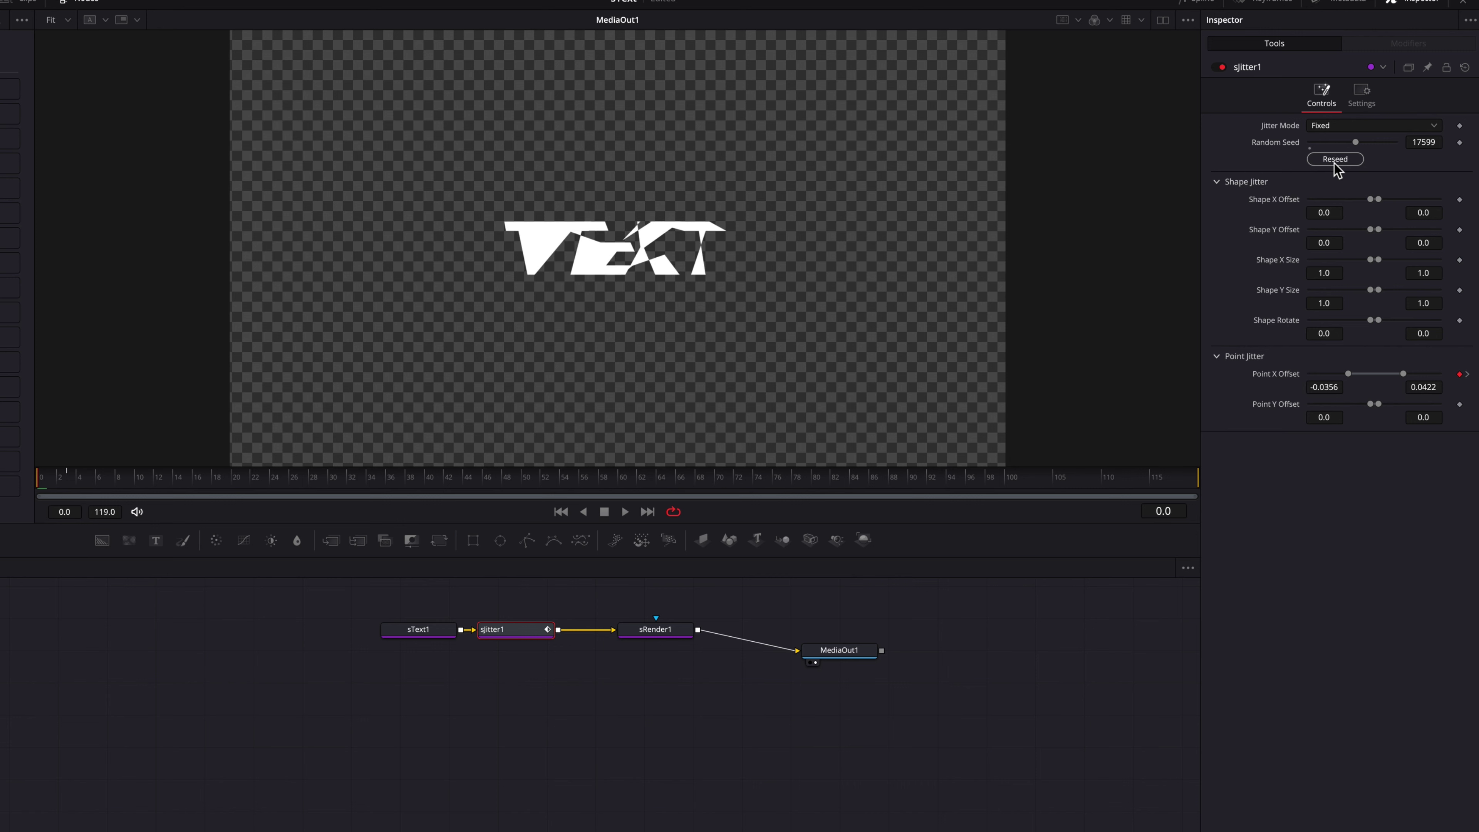
mouse_move(52, 485)
mouse_down()
mouse_move(73, 485)
mouse_move(10, 487)
mouse_move(112, 483)
mouse_move(32, 483)
mouse_up()
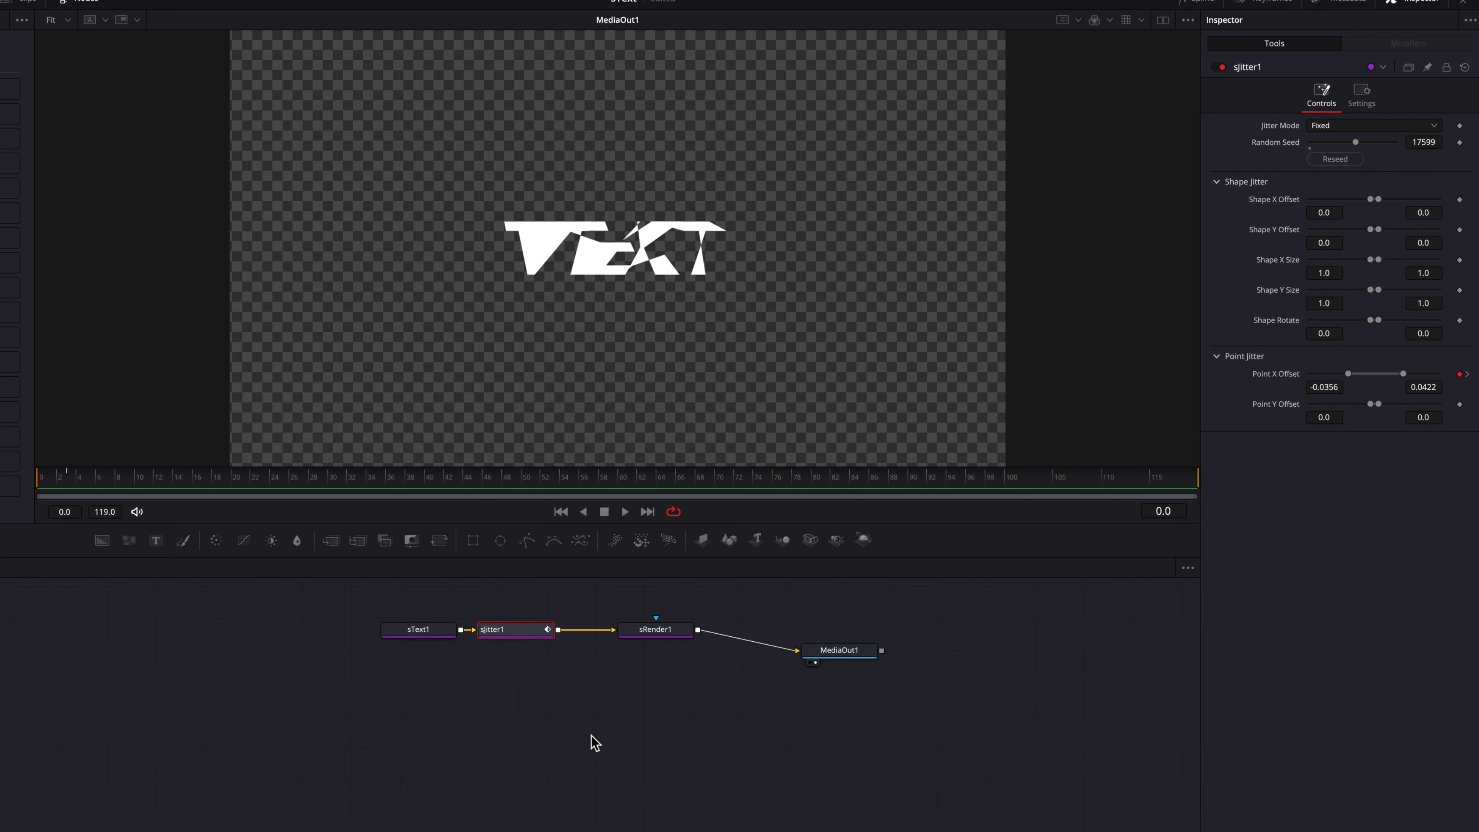
- Paste a copy as sJitter1_1 and widen its Point X Offset to -0.0589/0.0611, then preview
key(ctrl+v)
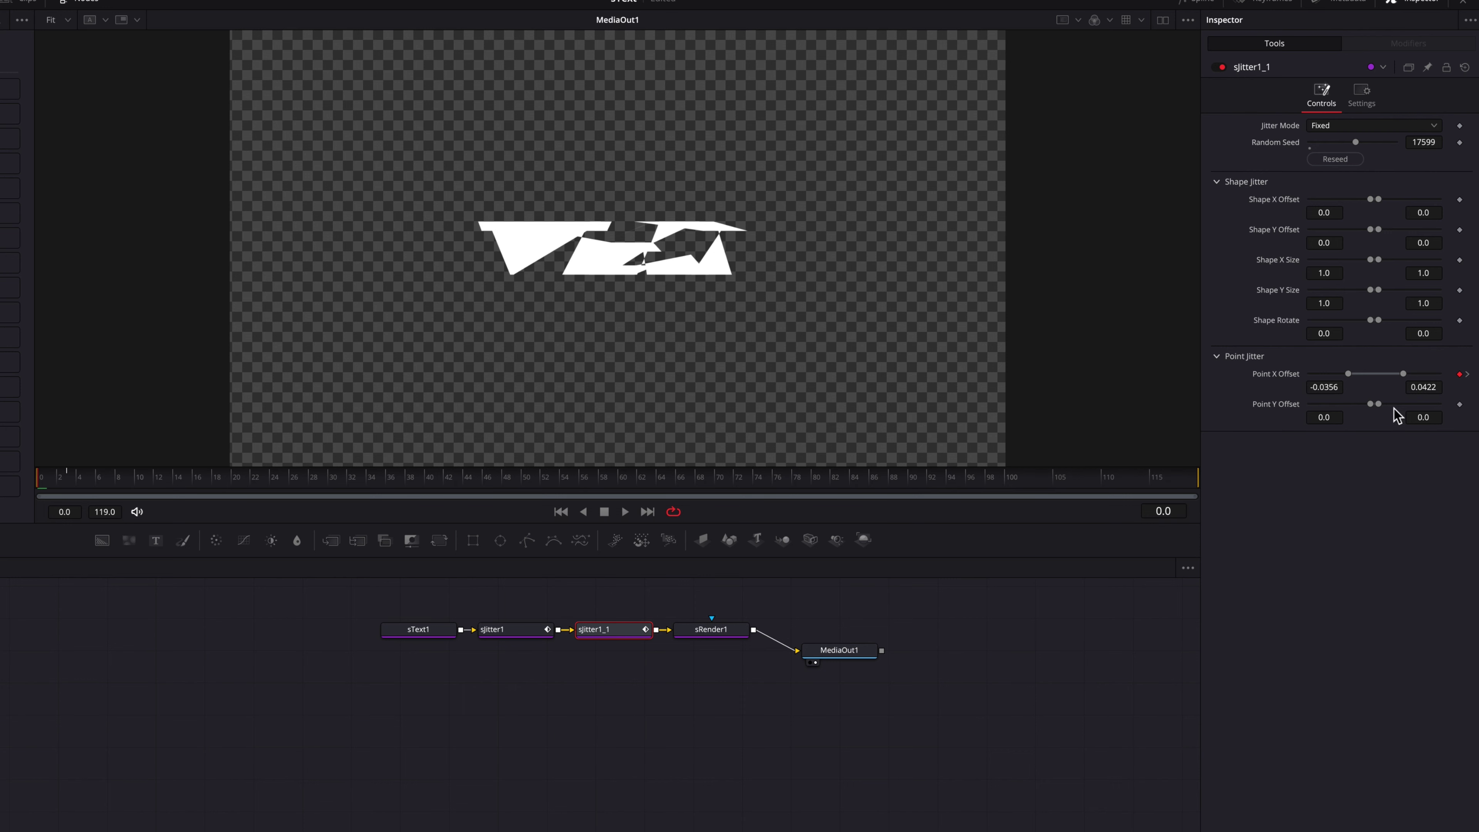
drag(1408, 382, 1334, 382)
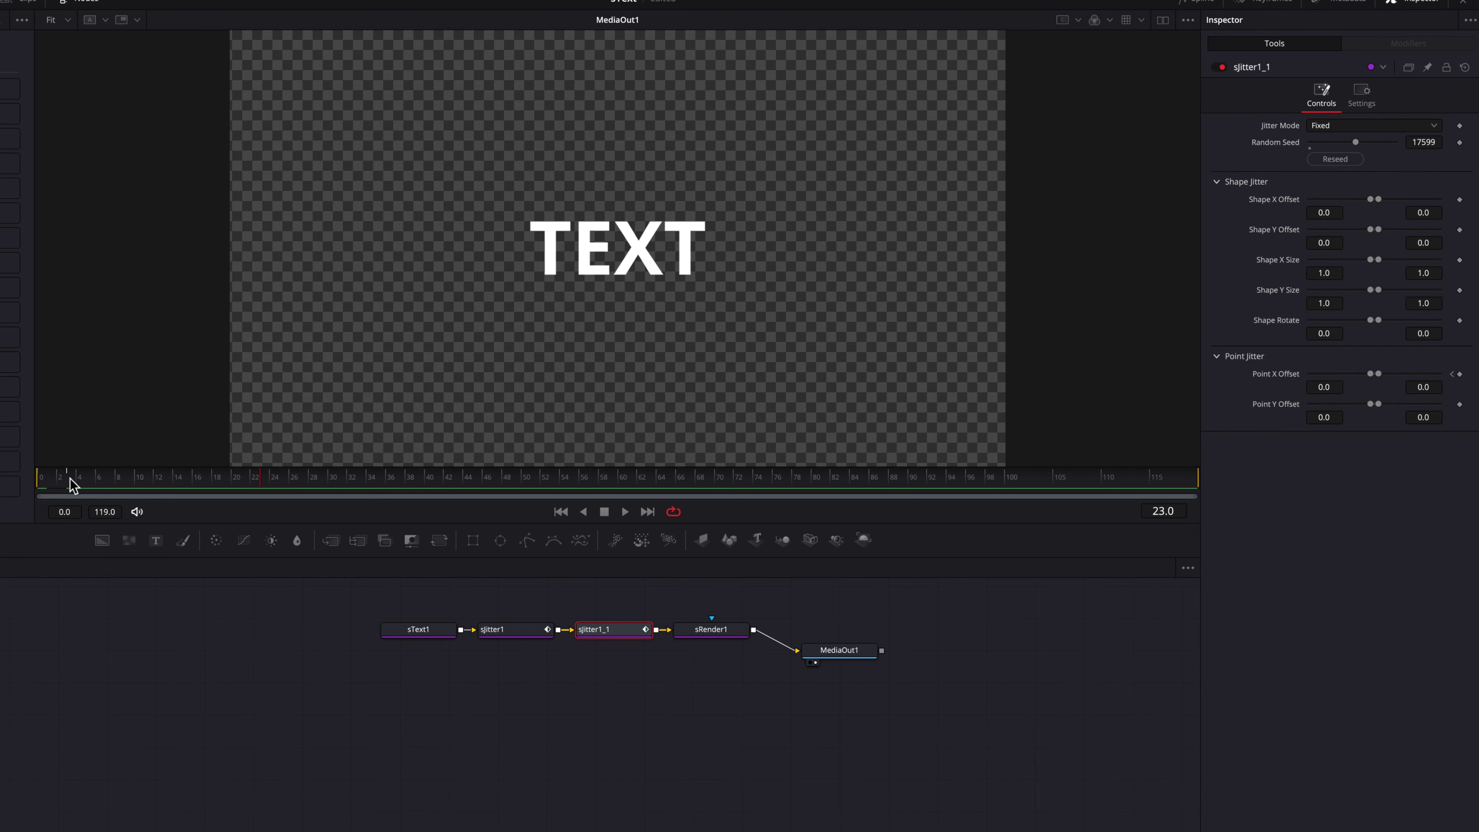
click(50, 484)
mouse_move(50, 484)
mouse_down()
mouse_move(109, 485)
mouse_move(46, 485)
mouse_up()
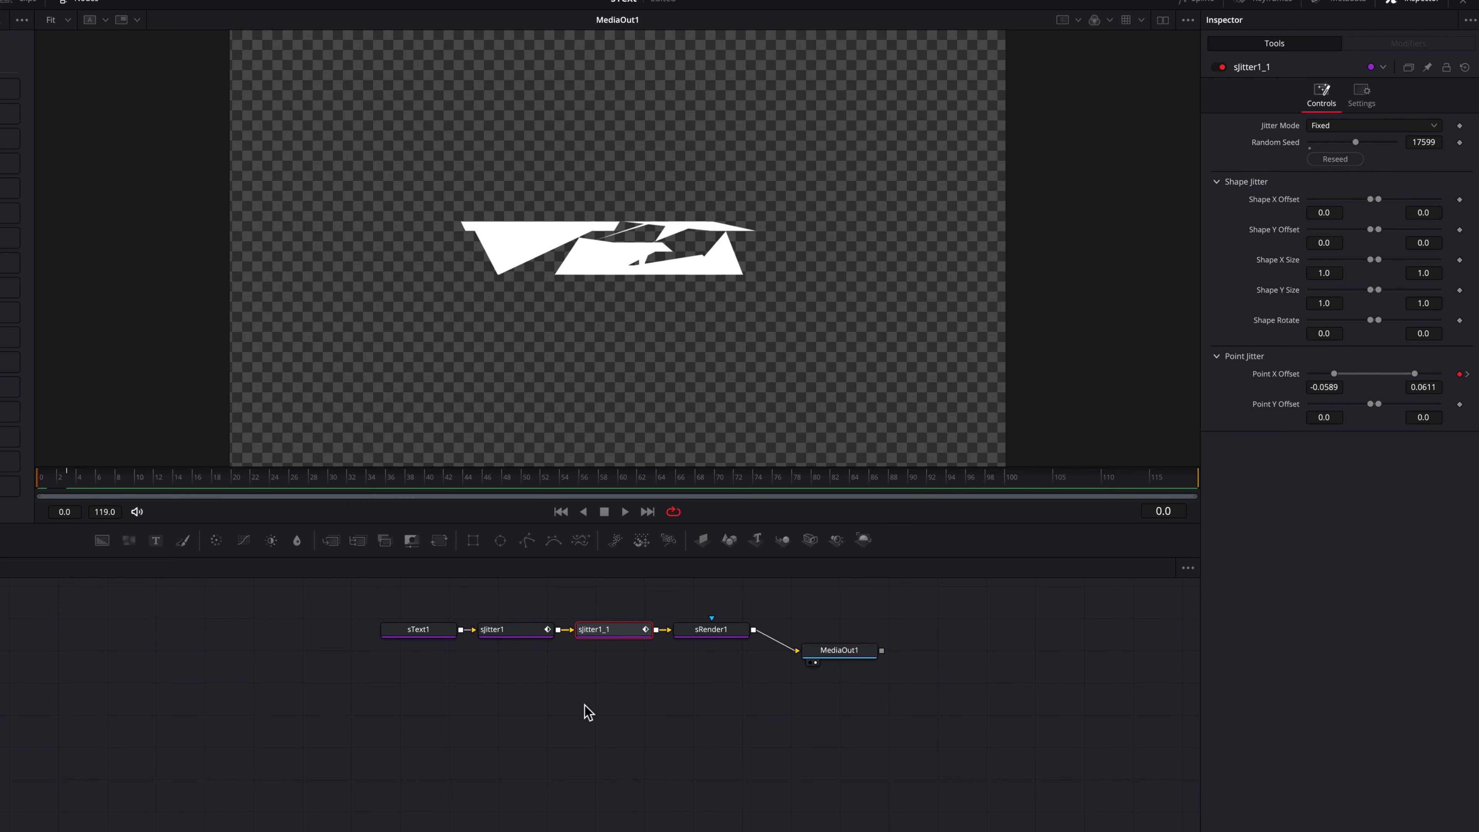
- Change the sText1 font to Bradley Hand
click(431, 635)
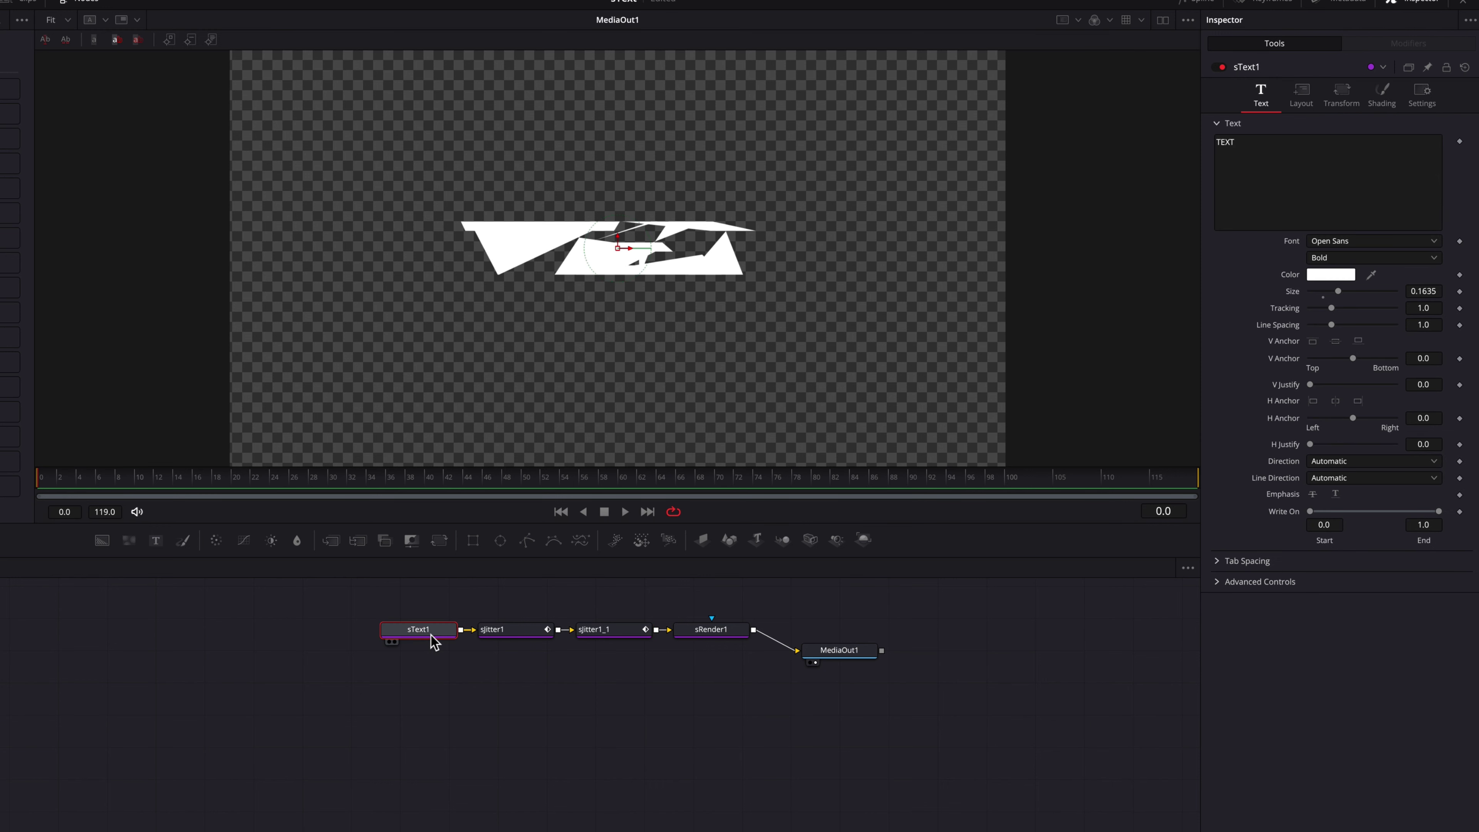
click(1420, 241)
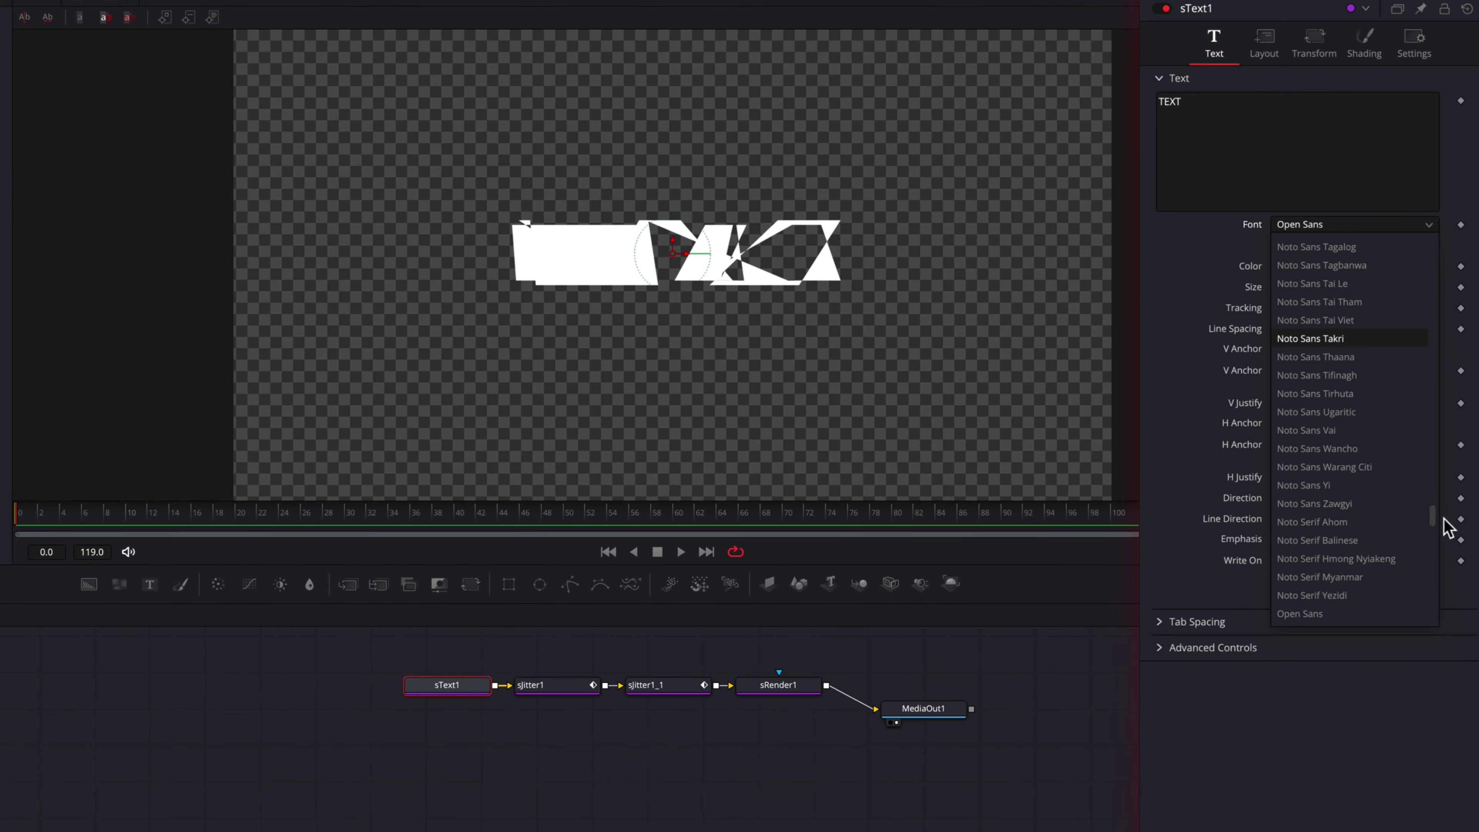
drag(1445, 477, 1402, 347)
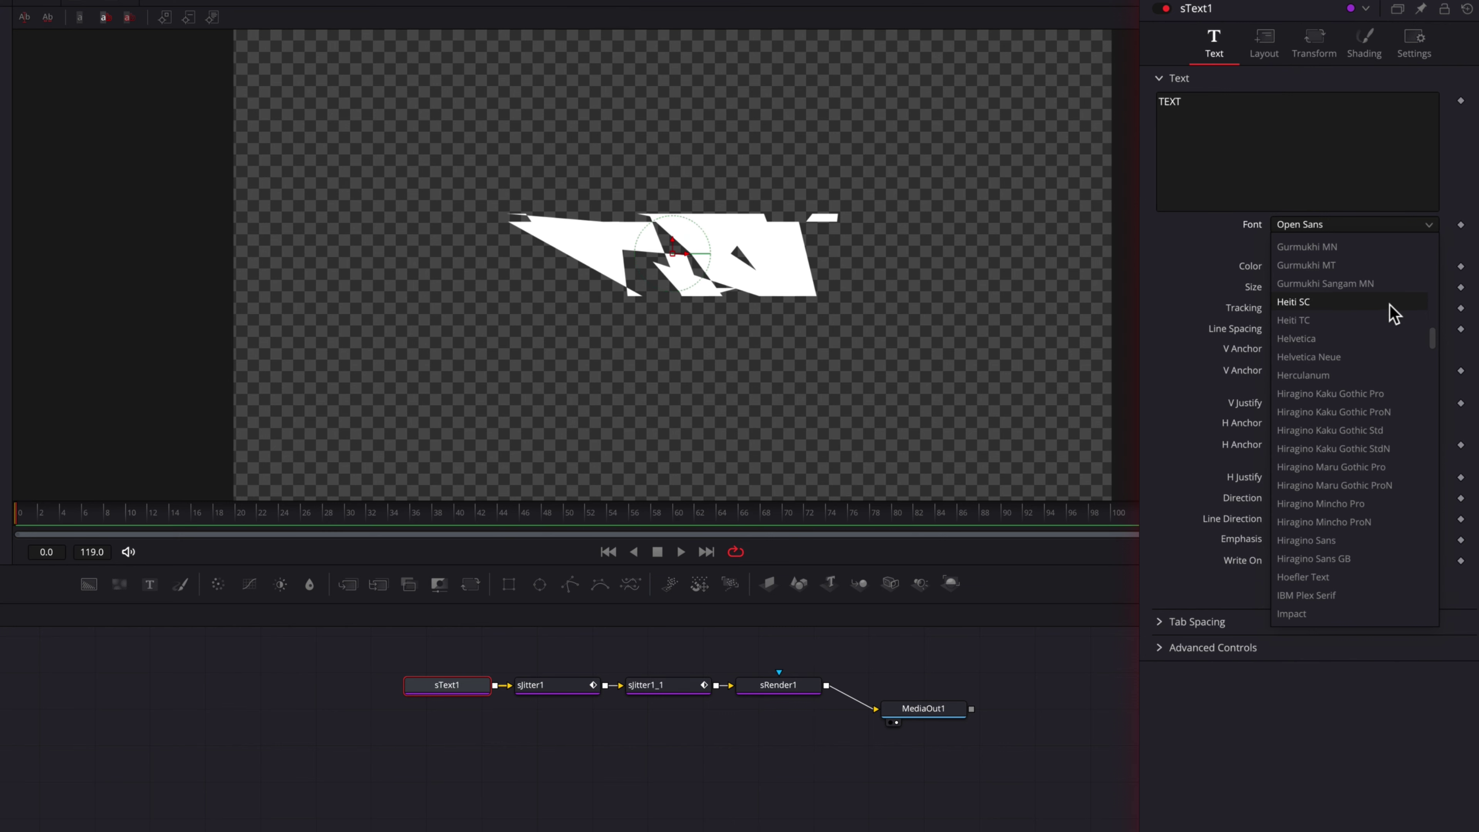
drag(1433, 340, 1435, 294)
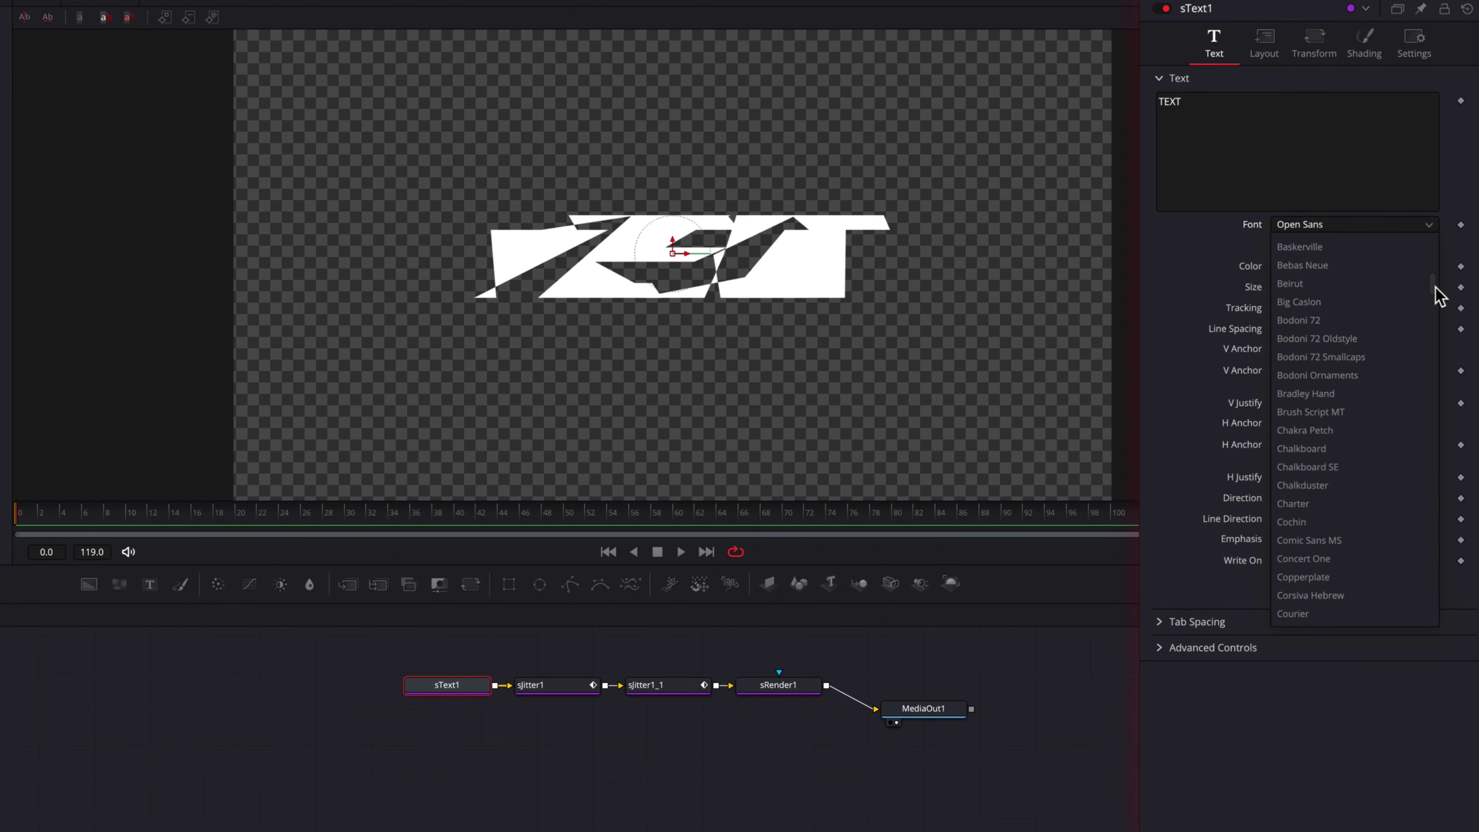
click(1396, 395)
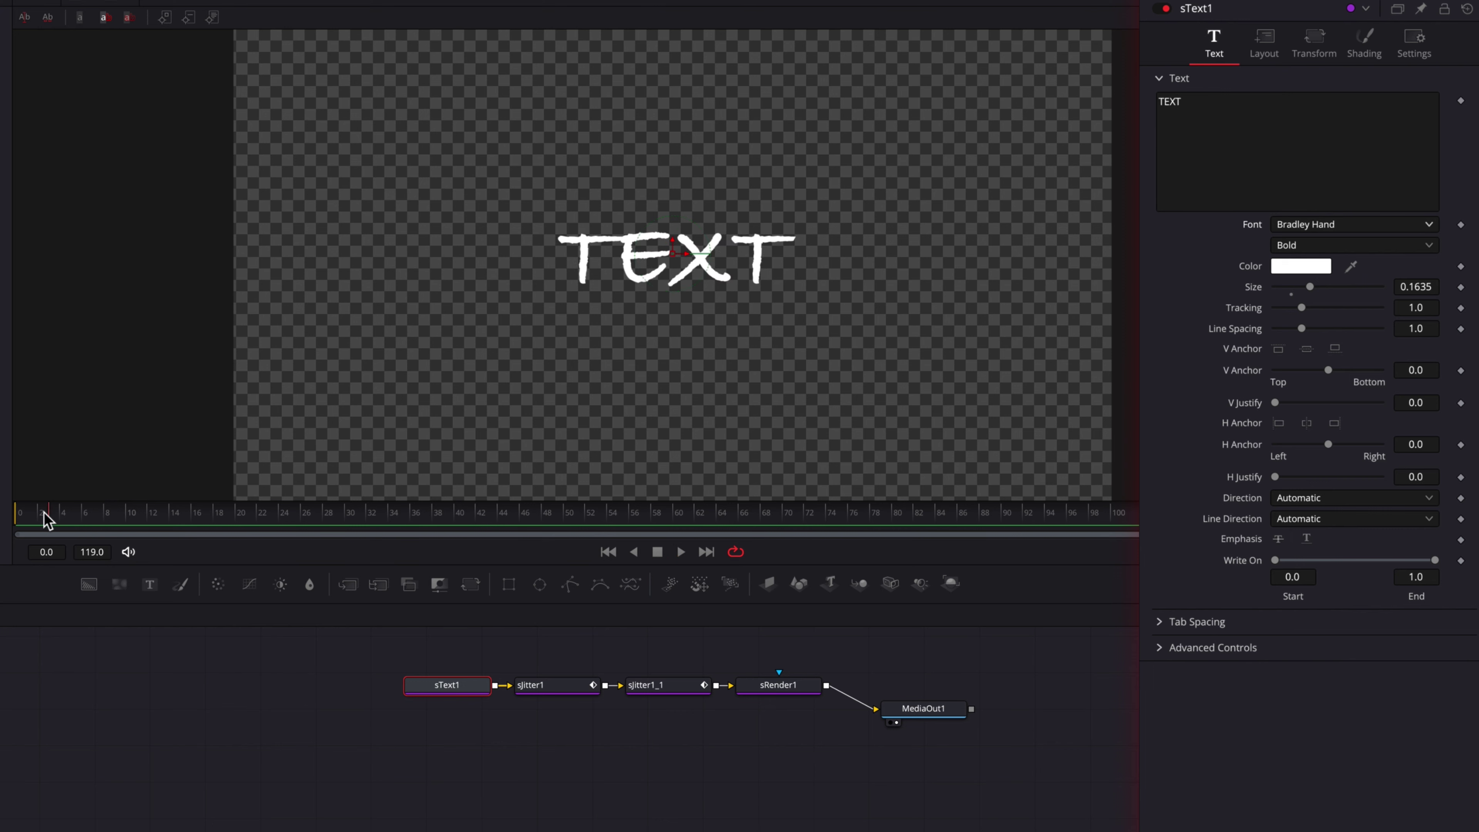
- Keyframe the font at the first frame, then switch it to Chakra Petch a few frames later
click(21, 518)
click(27, 518)
key(space)
mouse_move(78, 515)
mouse_down()
mouse_move(20, 531)
mouse_move(63, 531)
mouse_move(48, 525)
mouse_up()
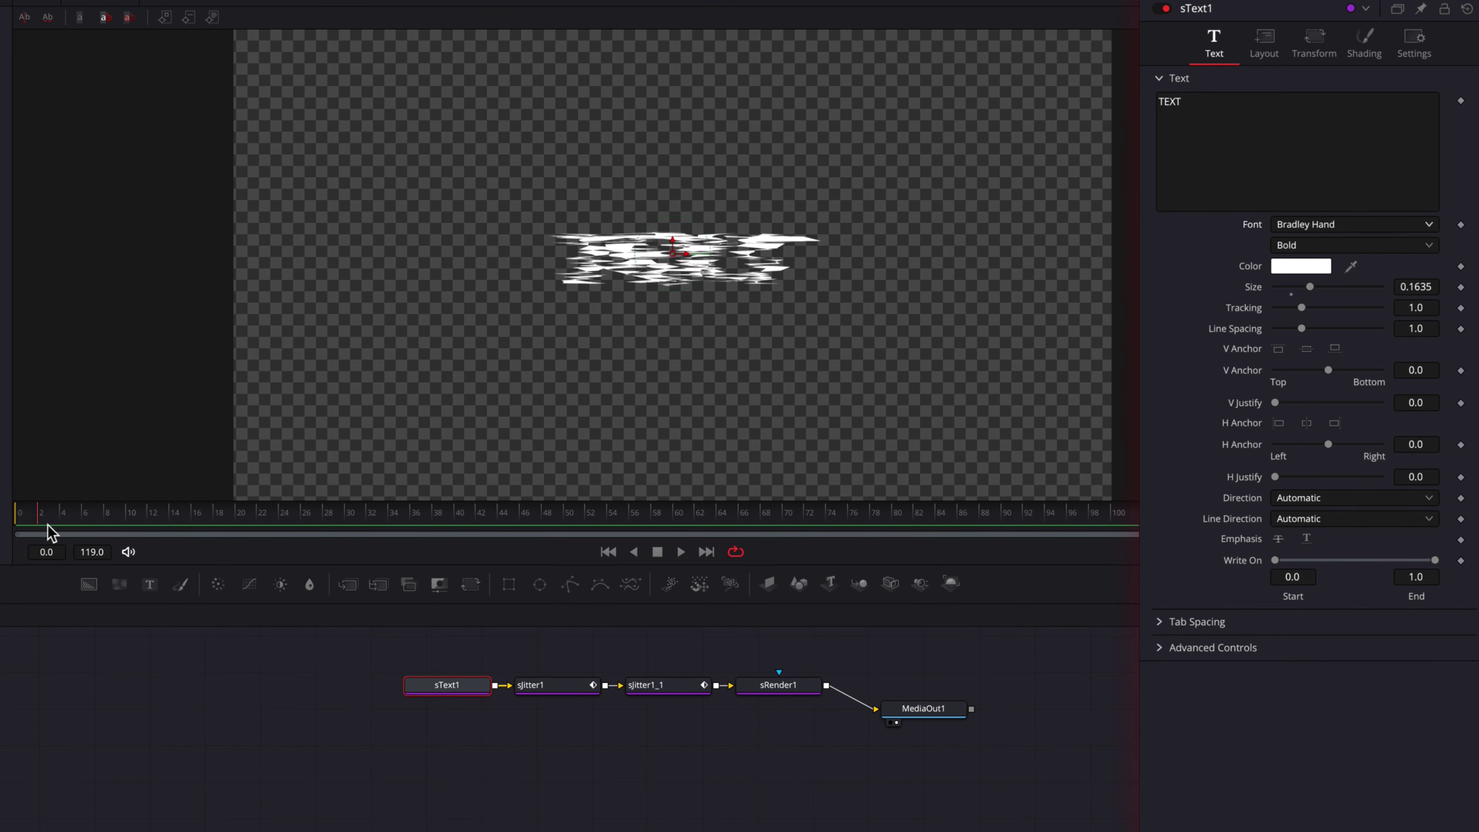
click(1462, 225)
click(1388, 229)
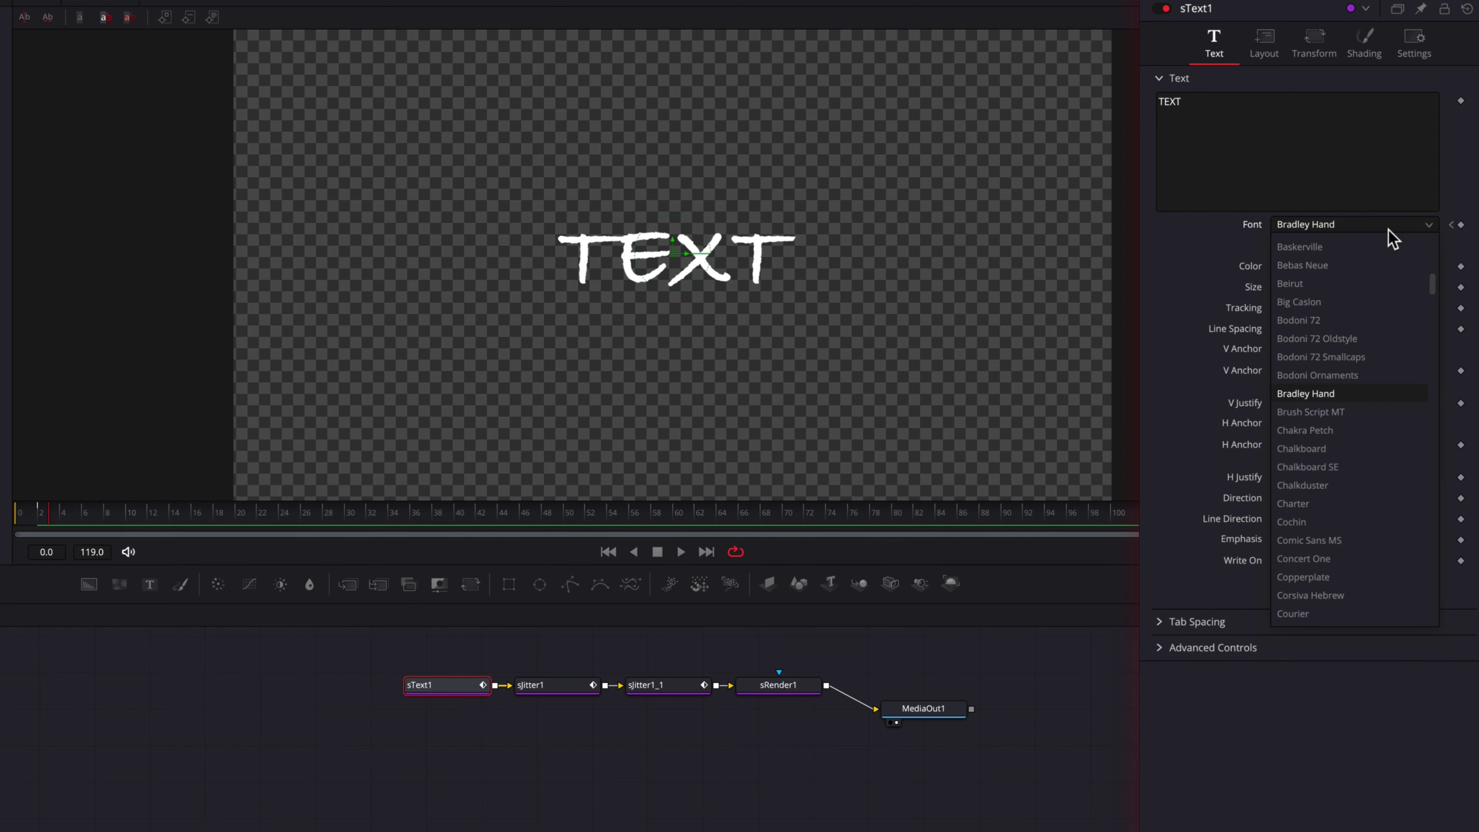
click(1377, 432)
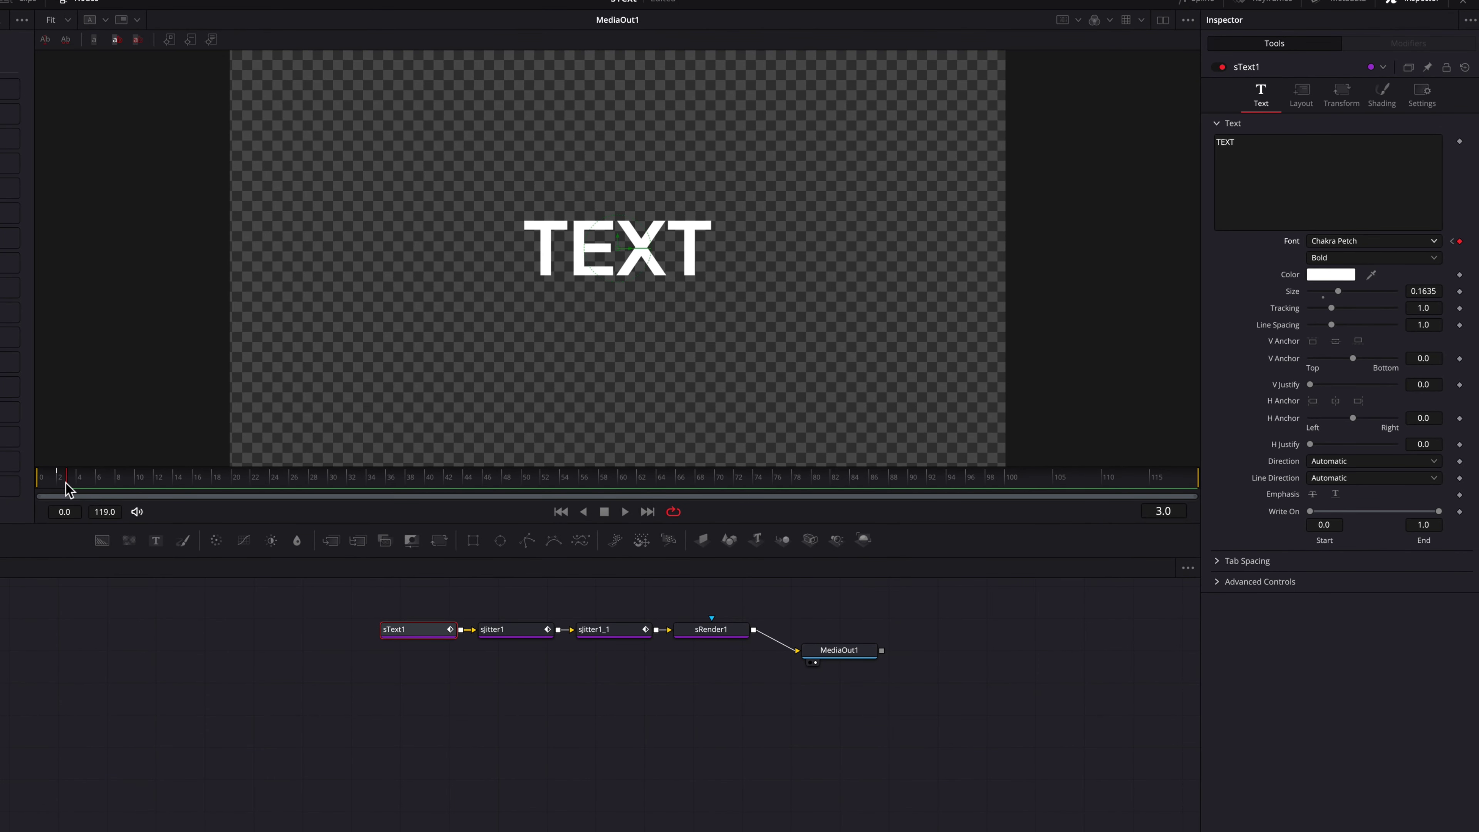
- Rewind and play the glitching TEXT animation twice to review it
drag(68, 490, 19, 484)
key(space)
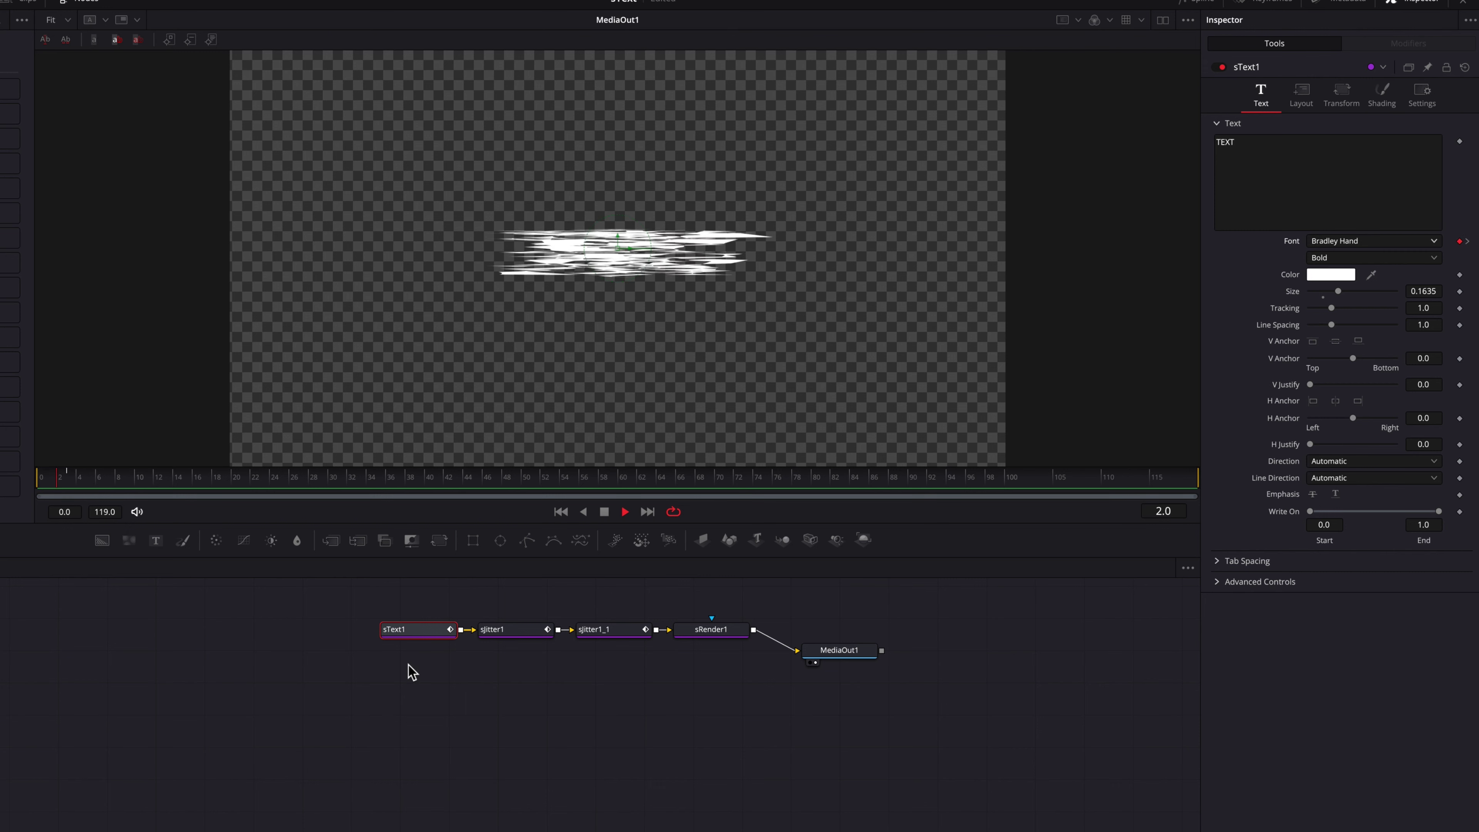
mouse_move(76, 489)
mouse_down()
mouse_move(26, 483)
mouse_move(56, 492)
mouse_up()
key(space)
key(space)
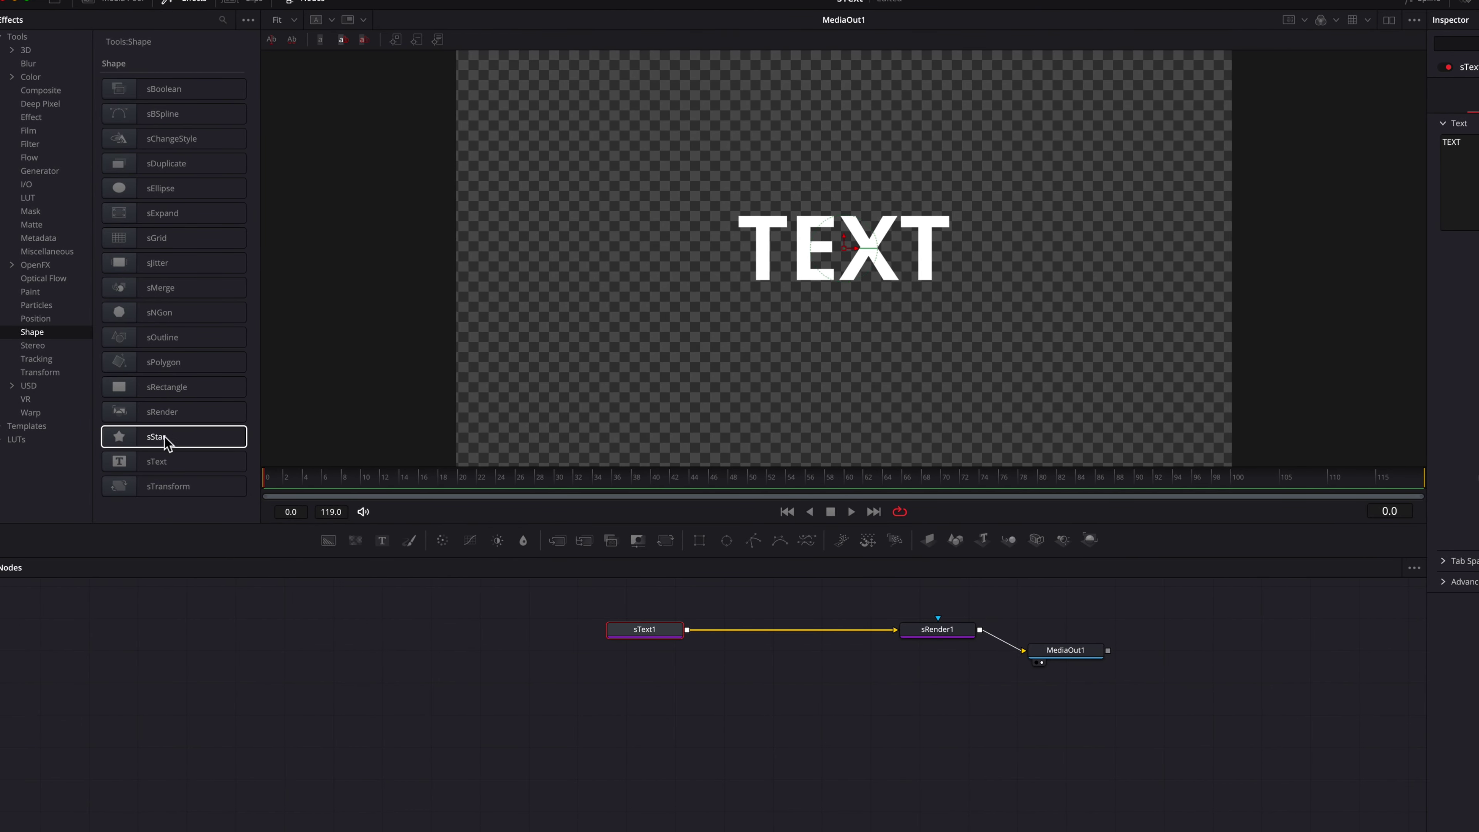
- Merge an sRectangle with sText1 into sRender1 and set the text shading colour to red
drag(173, 394, 688, 669)
drag(786, 668, 896, 630)
click(433, 631)
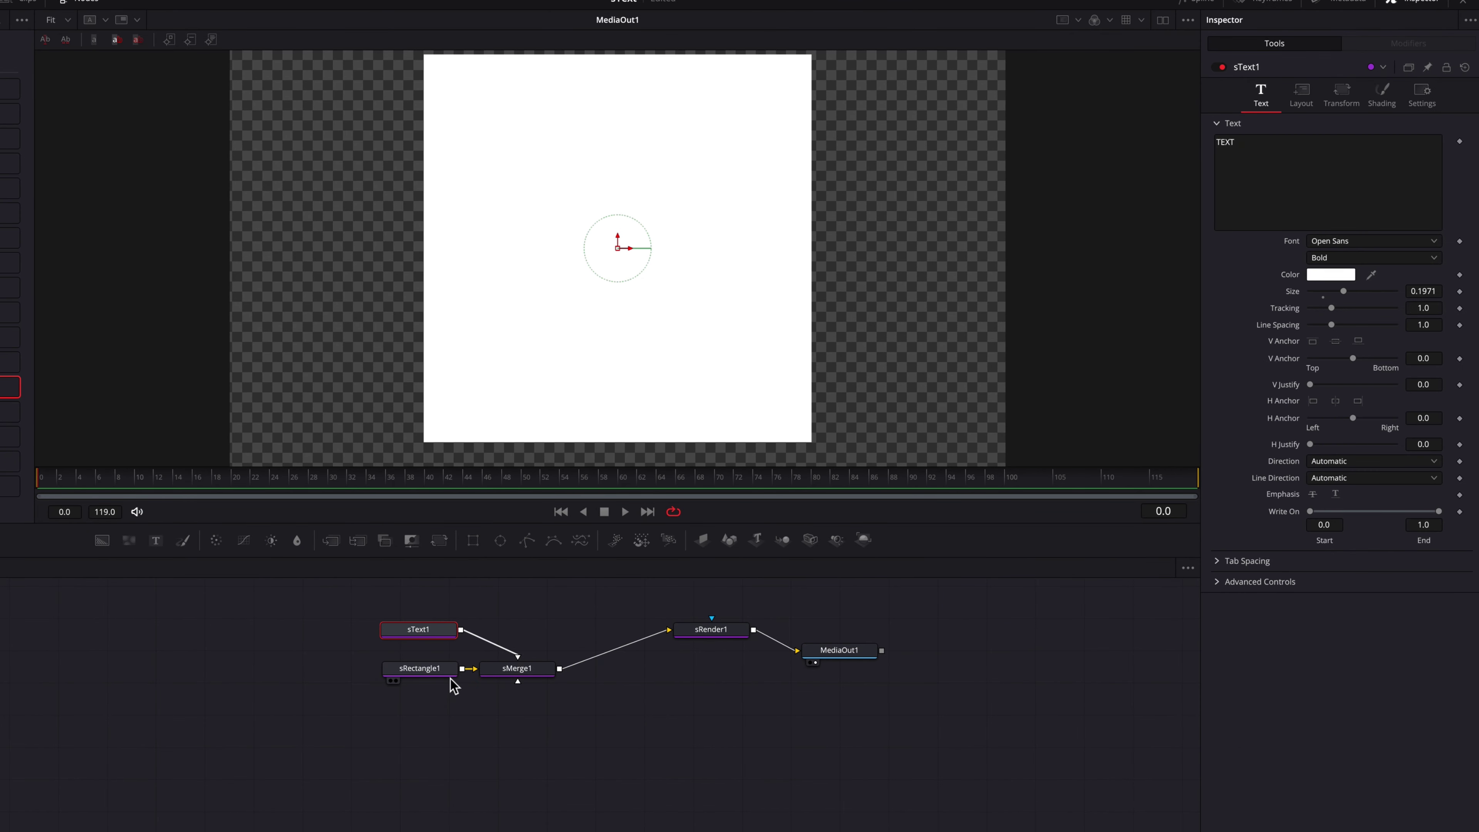
click(1381, 94)
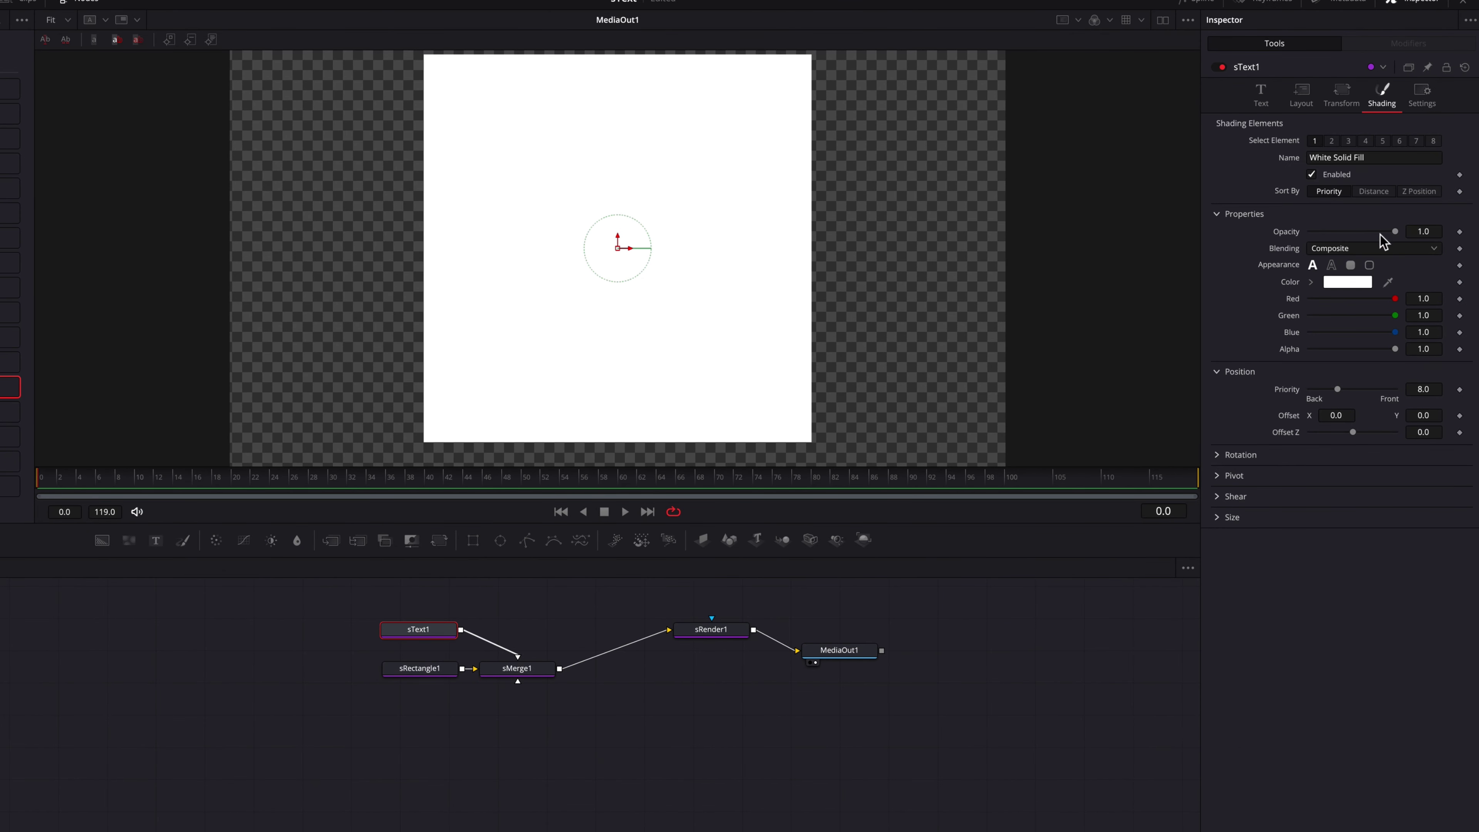
click(1315, 283)
click(1416, 296)
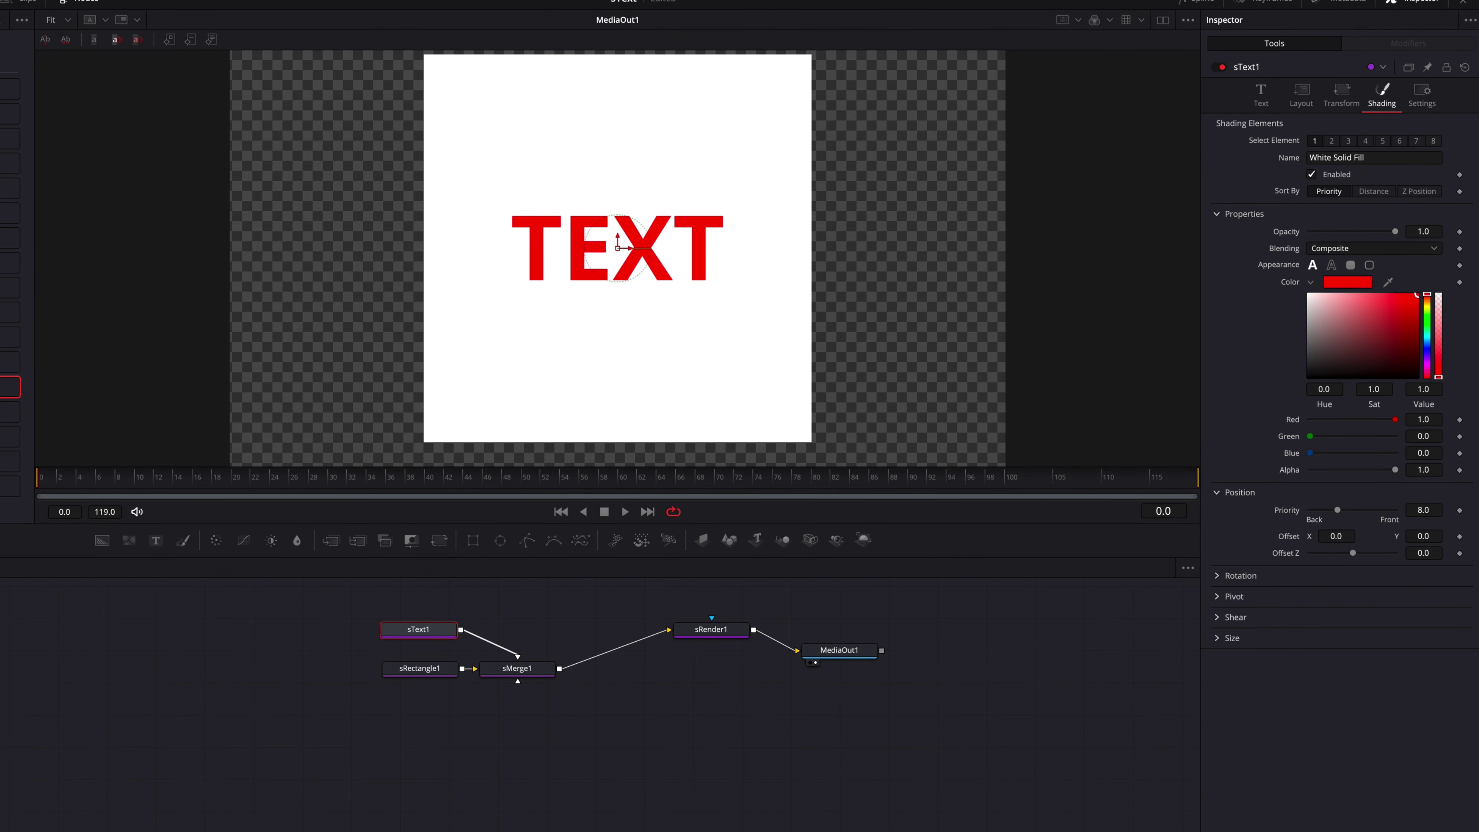
click(1261, 94)
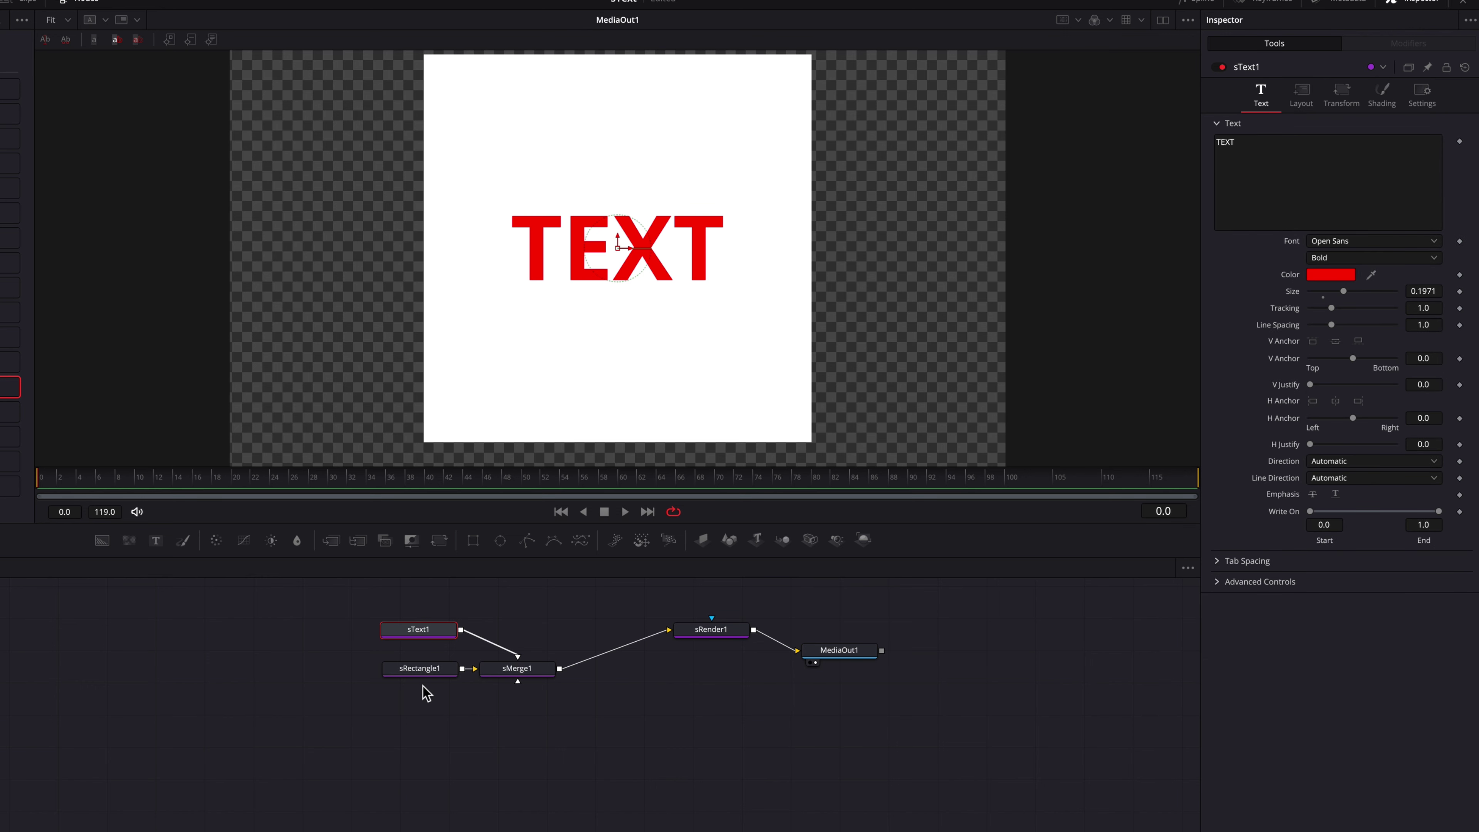
click(422, 671)
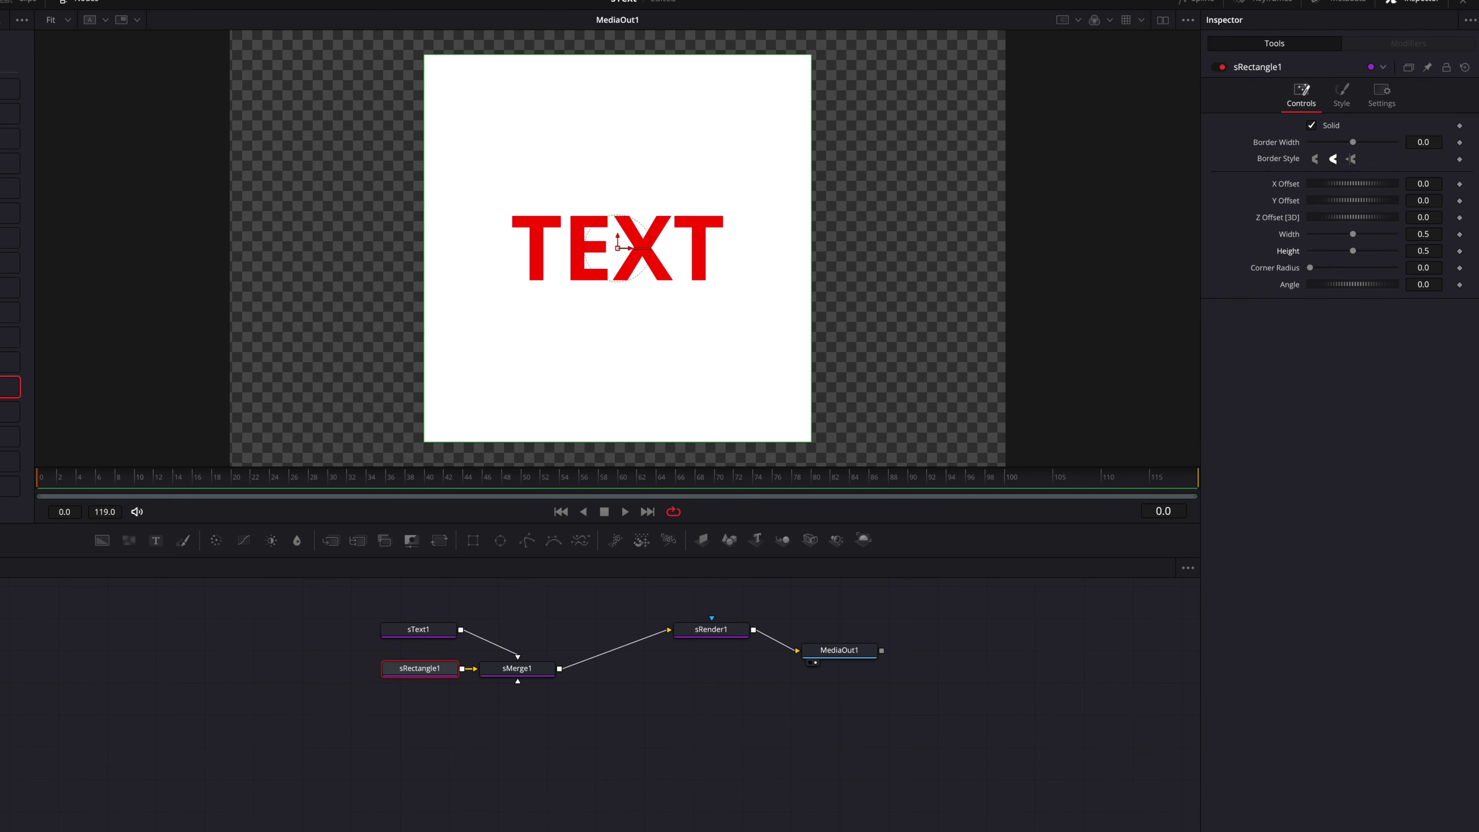
- Shrink the rectangle to a 0.346 × 0.122 band behind TEXT, round its corners, and keep it white
mouse_move(1423, 250)
mouse_down()
mouse_move(1397, 251)
mouse_move(1412, 233)
mouse_move(1435, 251)
mouse_up()
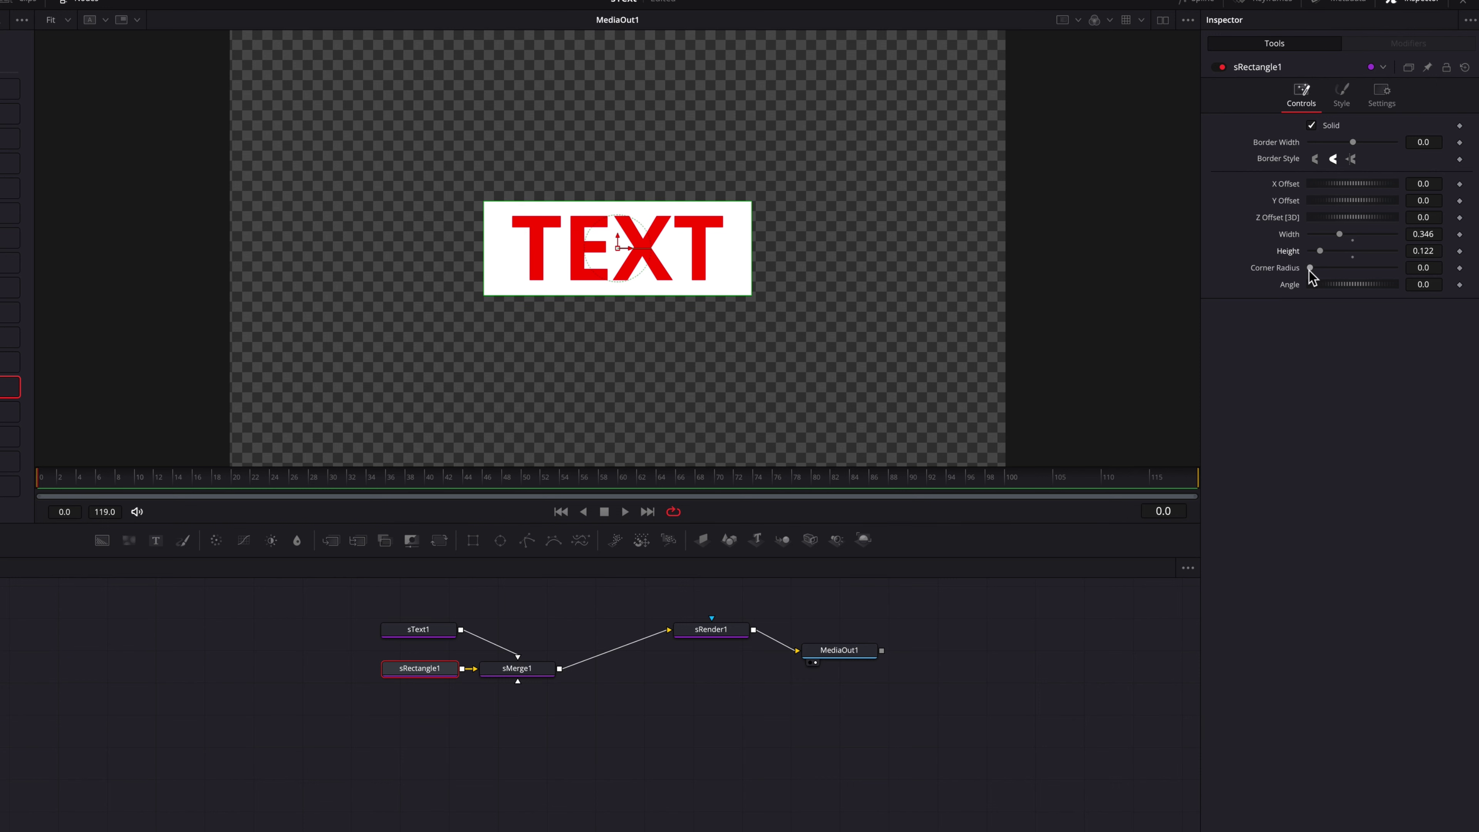
mouse_move(1310, 268)
mouse_down()
mouse_move(1403, 268)
mouse_move(1287, 267)
mouse_up()
click(1340, 100)
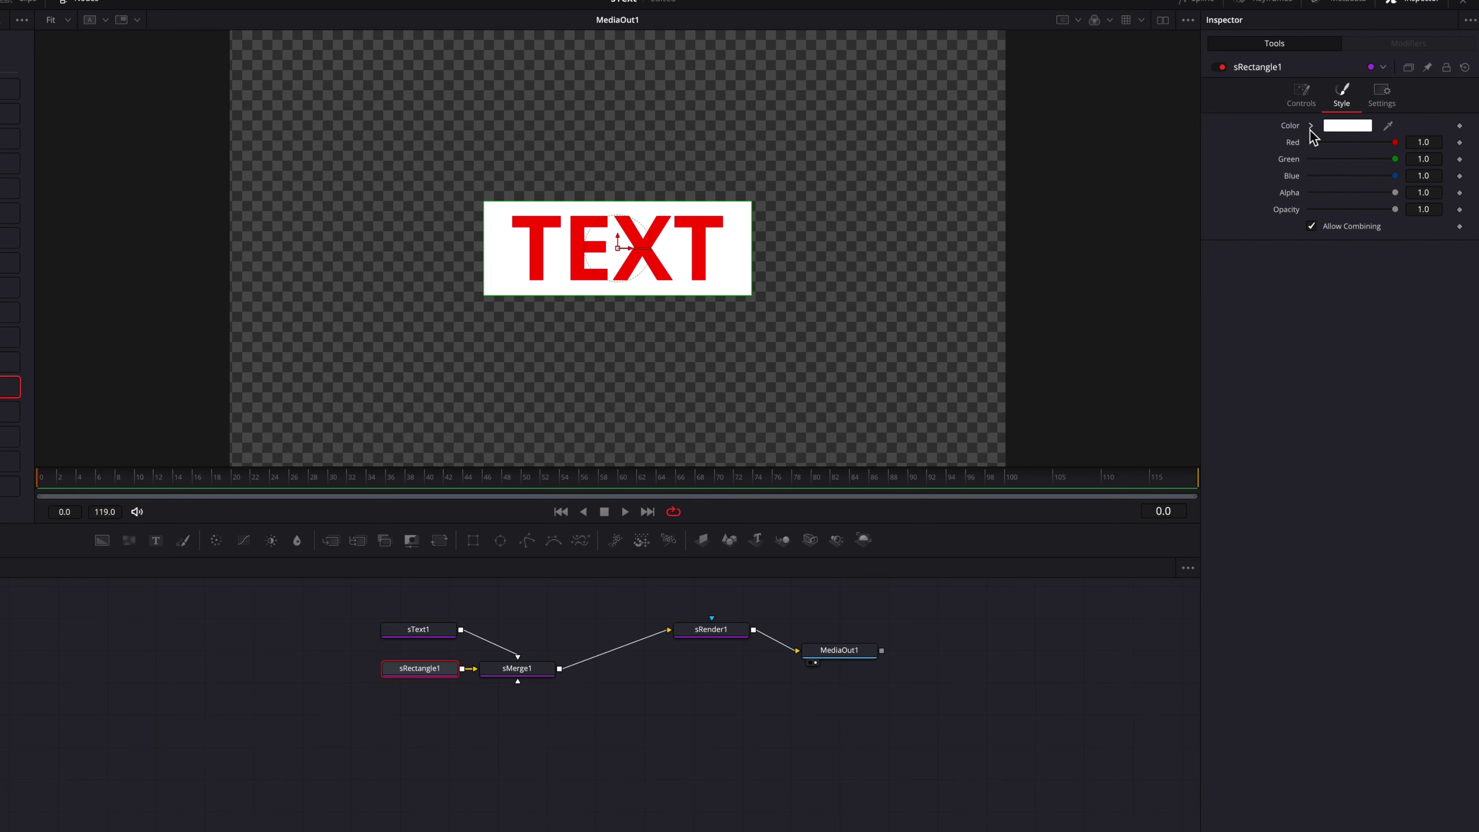
drag(1395, 177, 1320, 178)
drag(1344, 181, 1413, 184)
click(1303, 102)
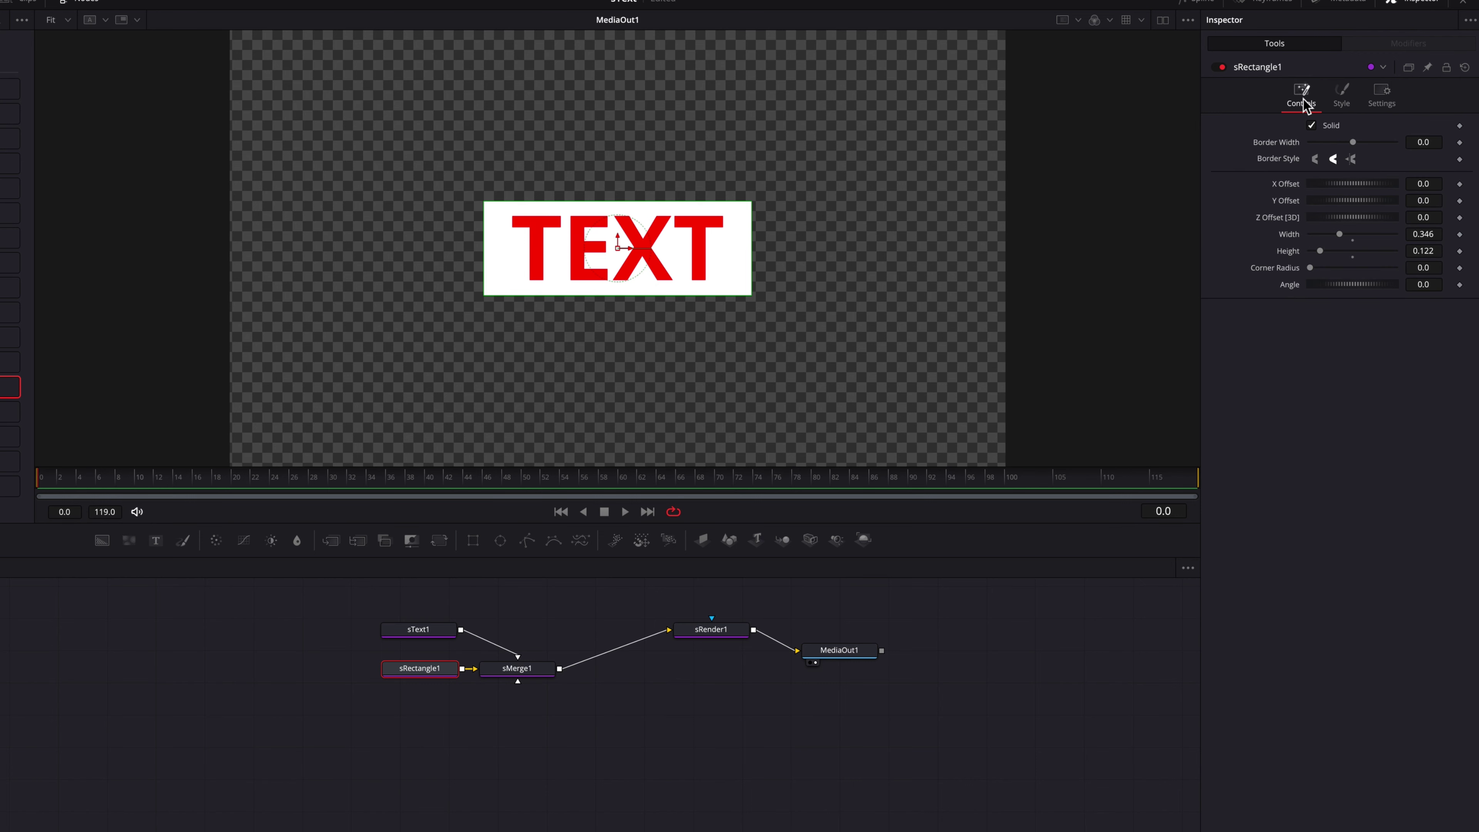
- Turn the rectangle into a thin outline with border width 0.0037 and Length 0.52
click(1312, 125)
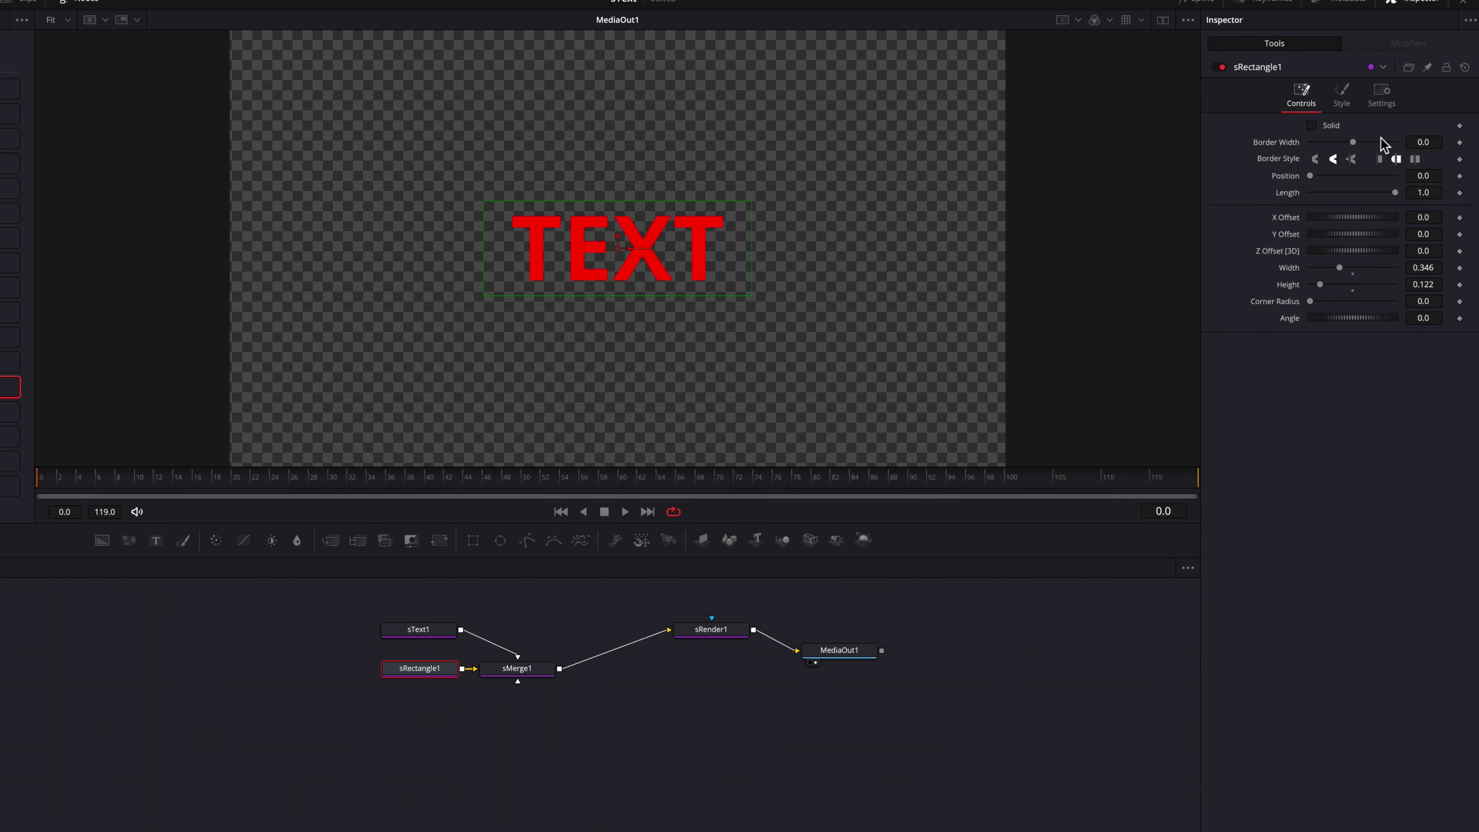
mouse_move(1423, 142)
mouse_down()
mouse_move(1455, 143)
mouse_move(1426, 145)
mouse_up()
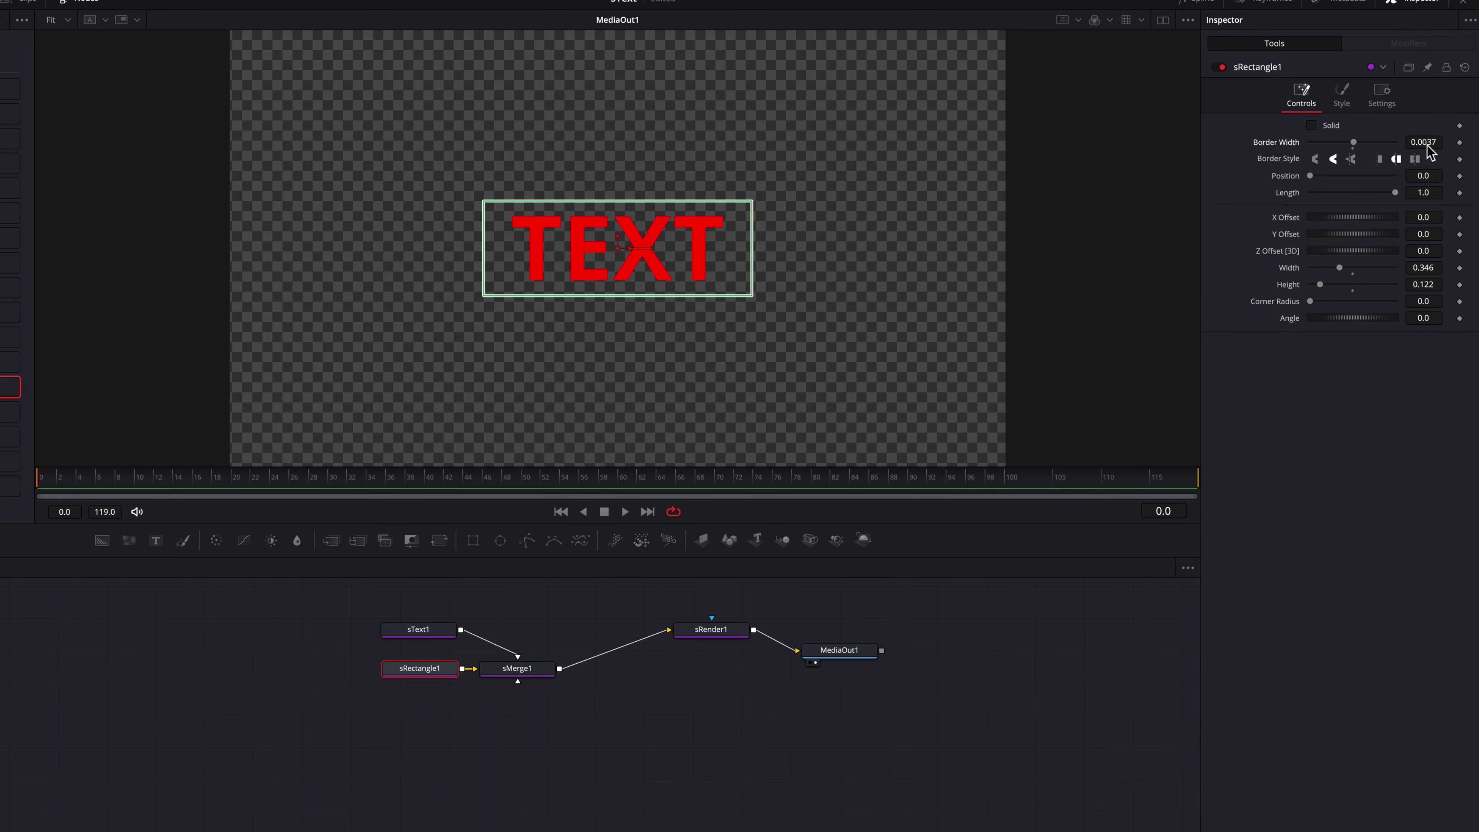
click(1075, 618)
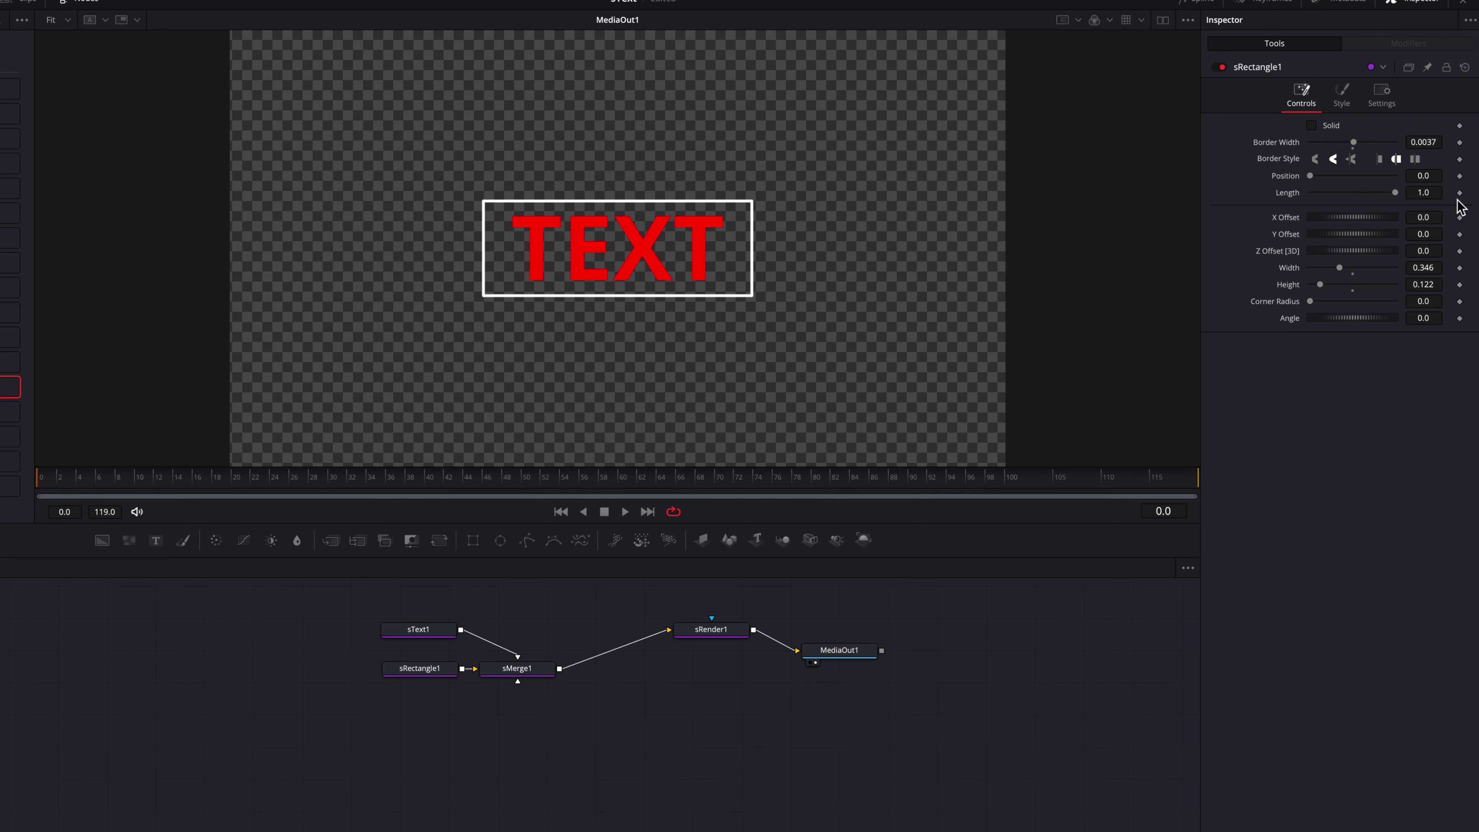
mouse_move(1394, 199)
mouse_down()
mouse_move(1338, 199)
mouse_move(1355, 199)
mouse_move(1348, 178)
mouse_move(1372, 180)
mouse_move(1296, 186)
mouse_move(1414, 197)
mouse_up()
- Keyframe the outline Length from 0 at frame 0 to 1.0 at frame 19
click(1459, 192)
drag(1395, 193, 1272, 172)
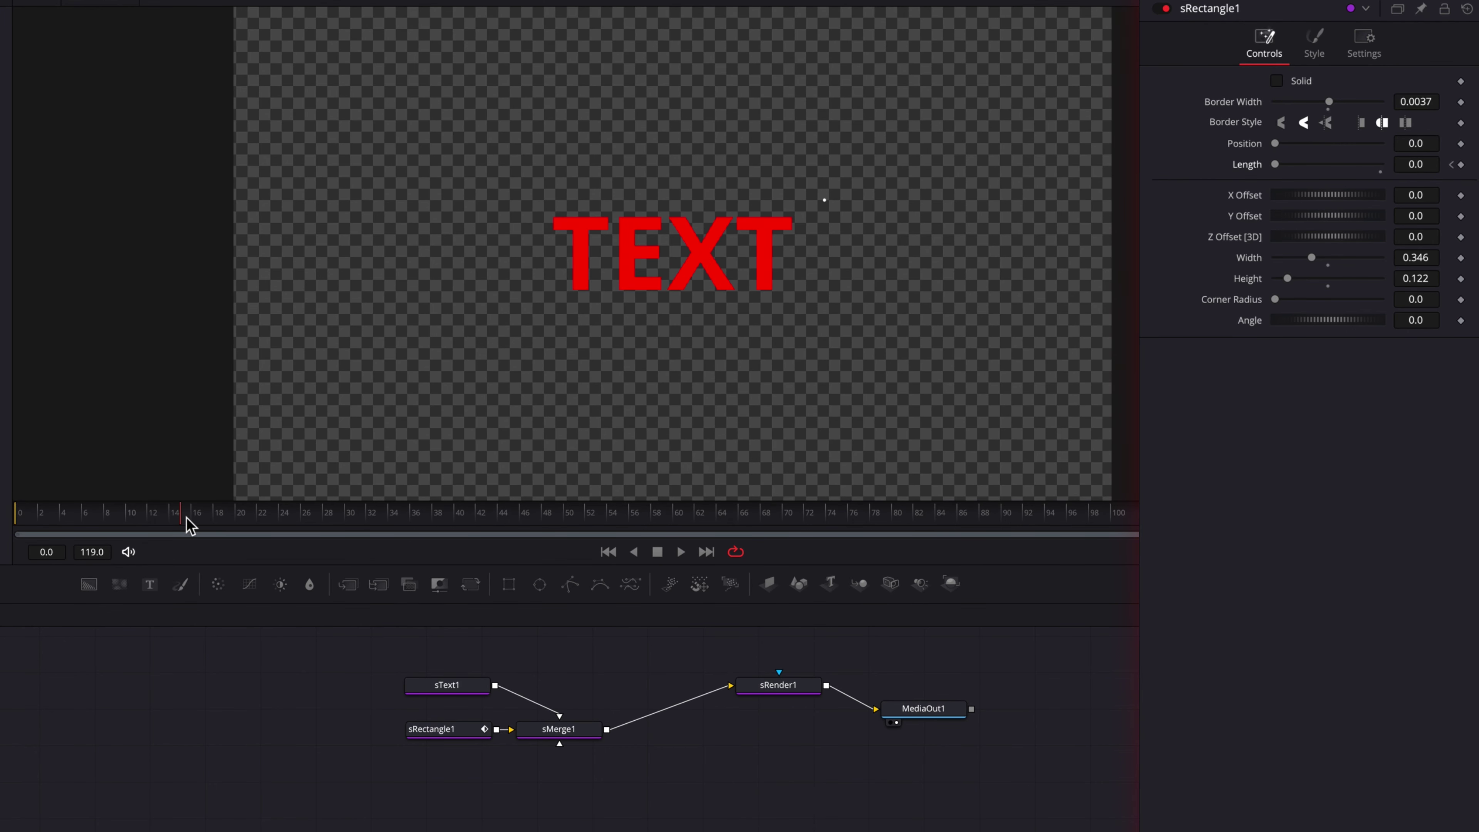
drag(186, 518, 241, 518)
drag(1278, 165, 1400, 183)
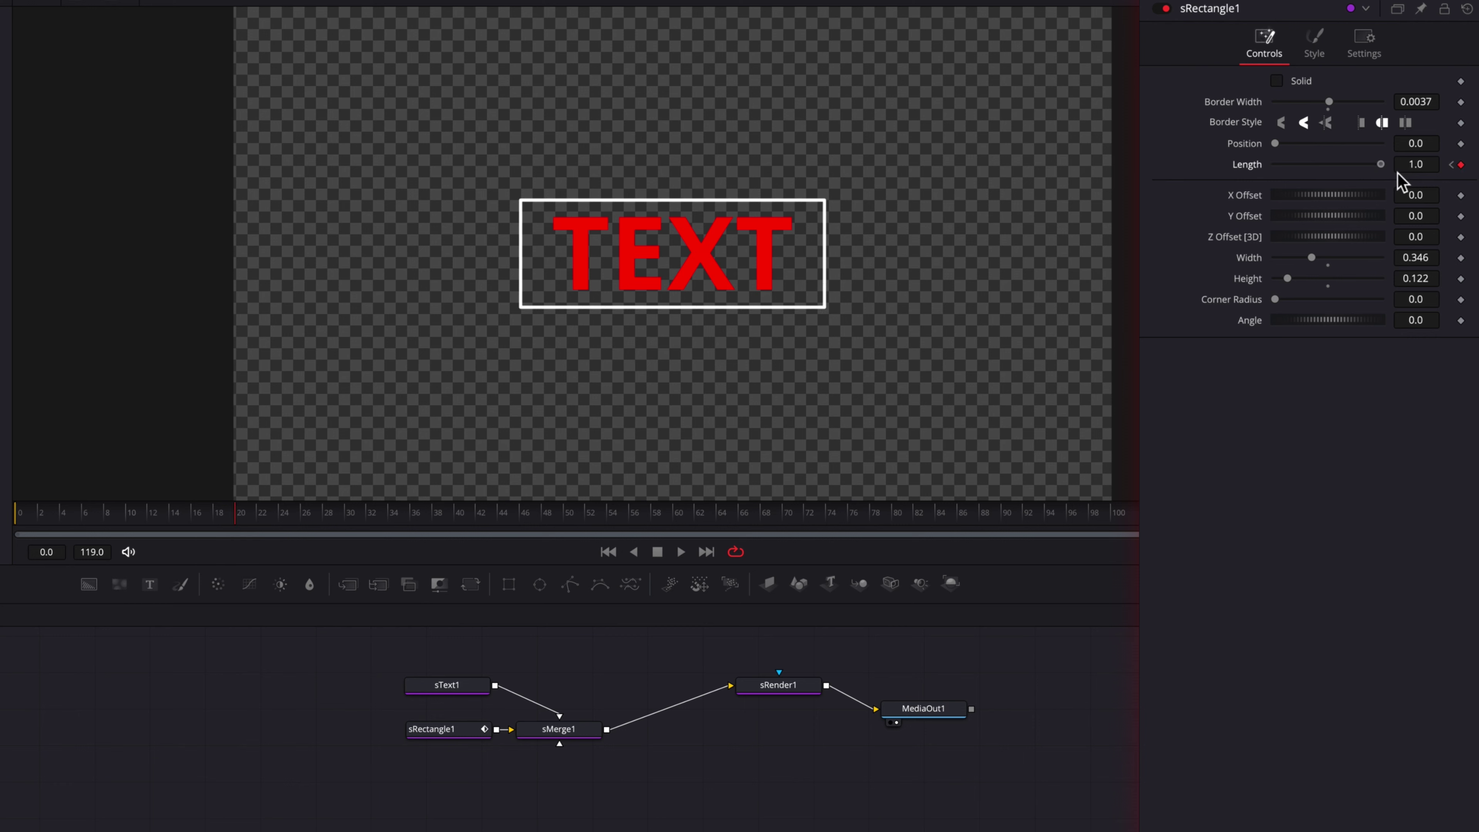
click(1460, 165)
drag(168, 506, 26, 515)
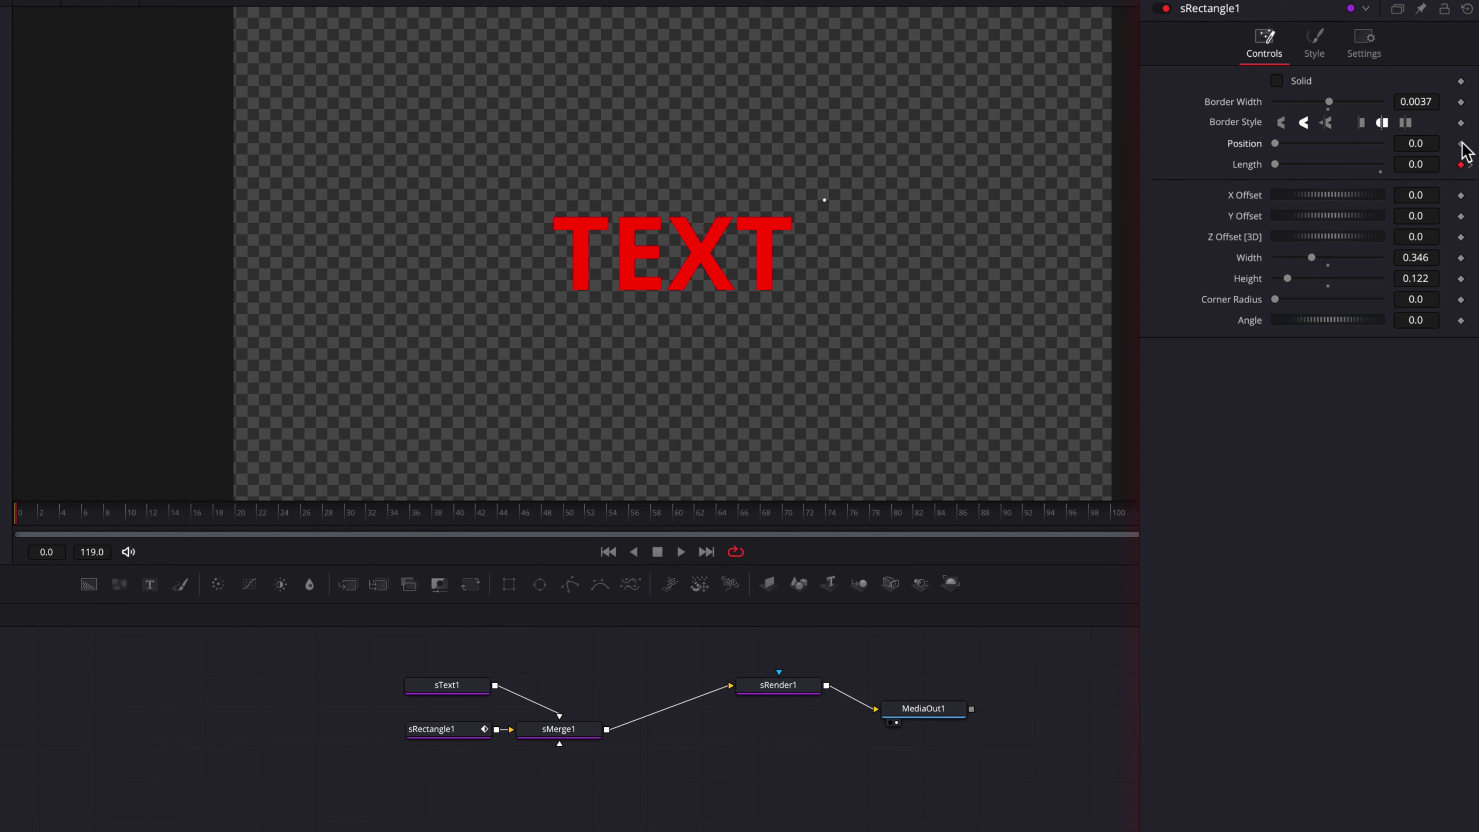
drag(215, 518, 235, 517)
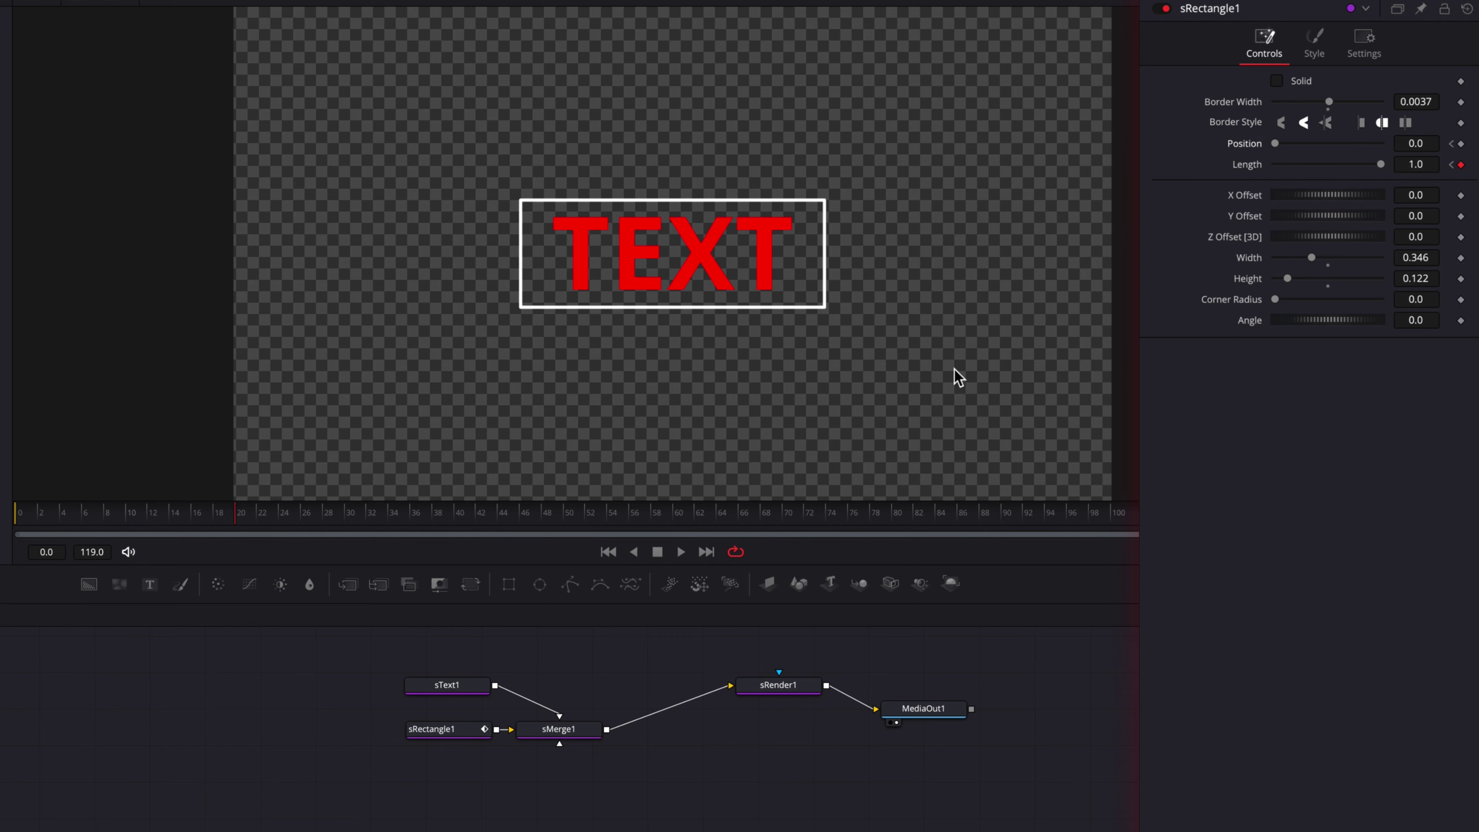
- Animate the outline Position from 0 to 1.0 and play back the draw-on
drag(1275, 145, 1412, 165)
drag(199, 518, 2, 527)
key(space)
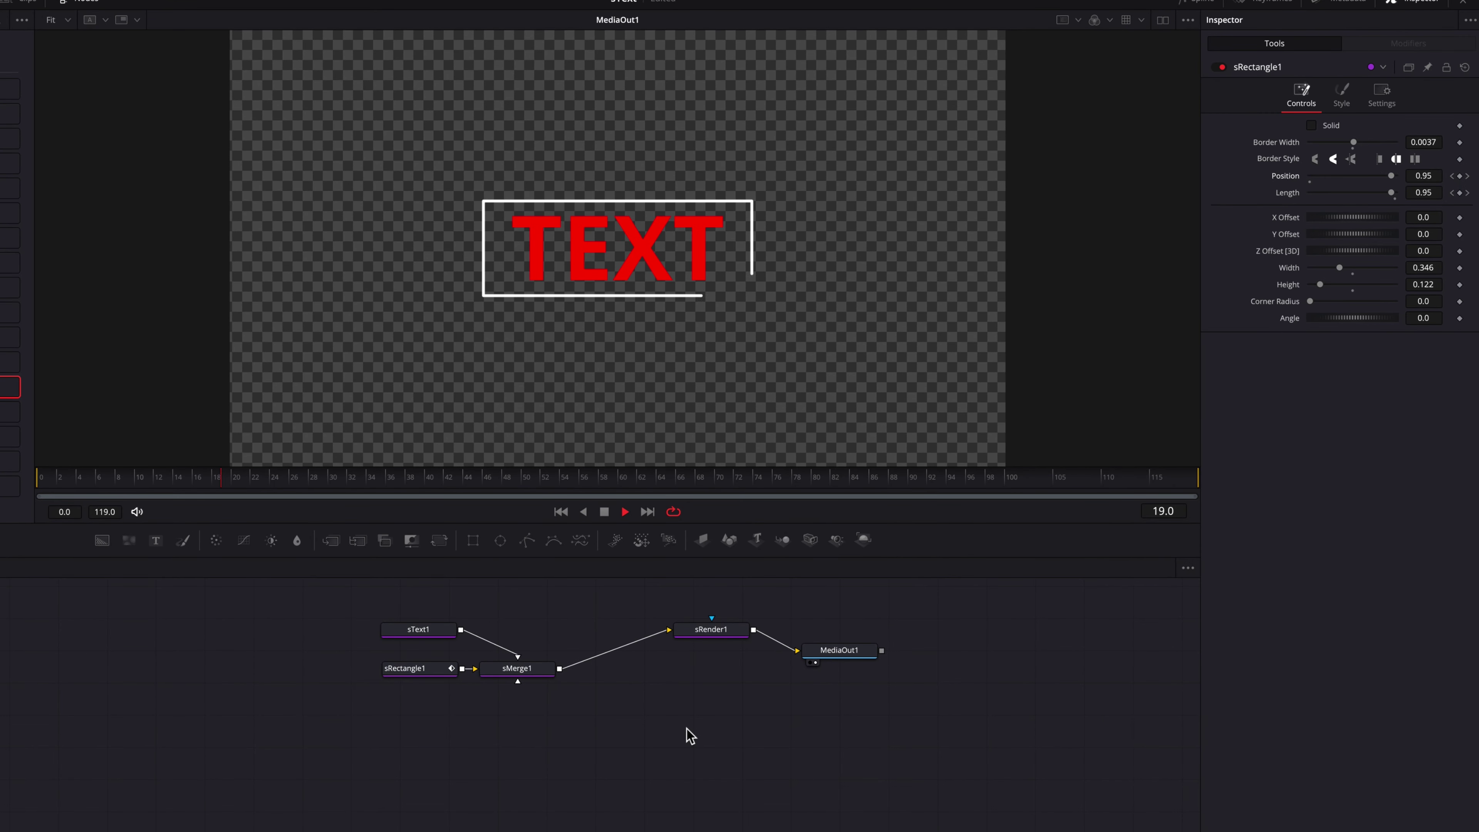
drag(133, 480, 15, 488)
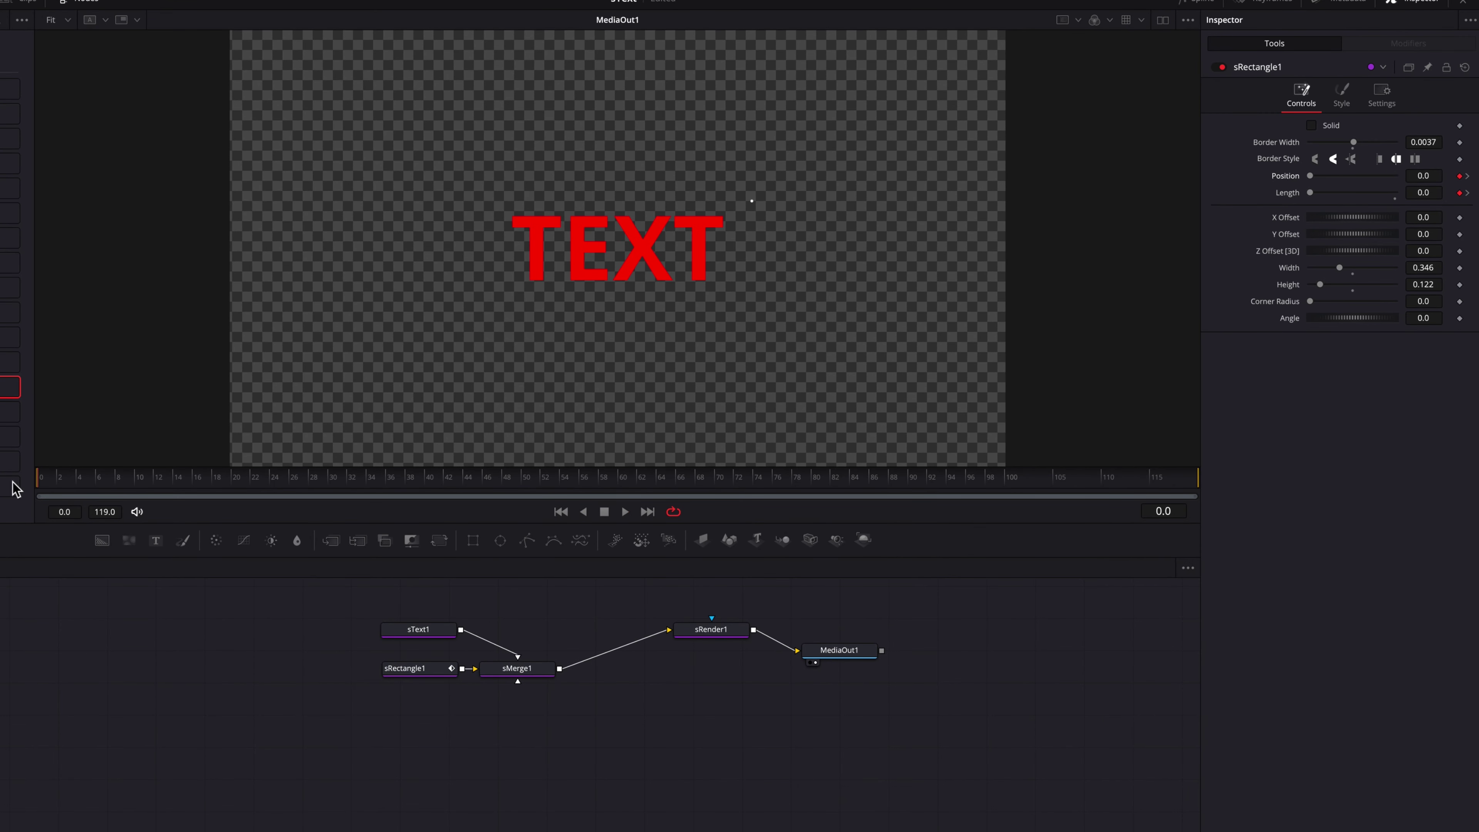
key(space)
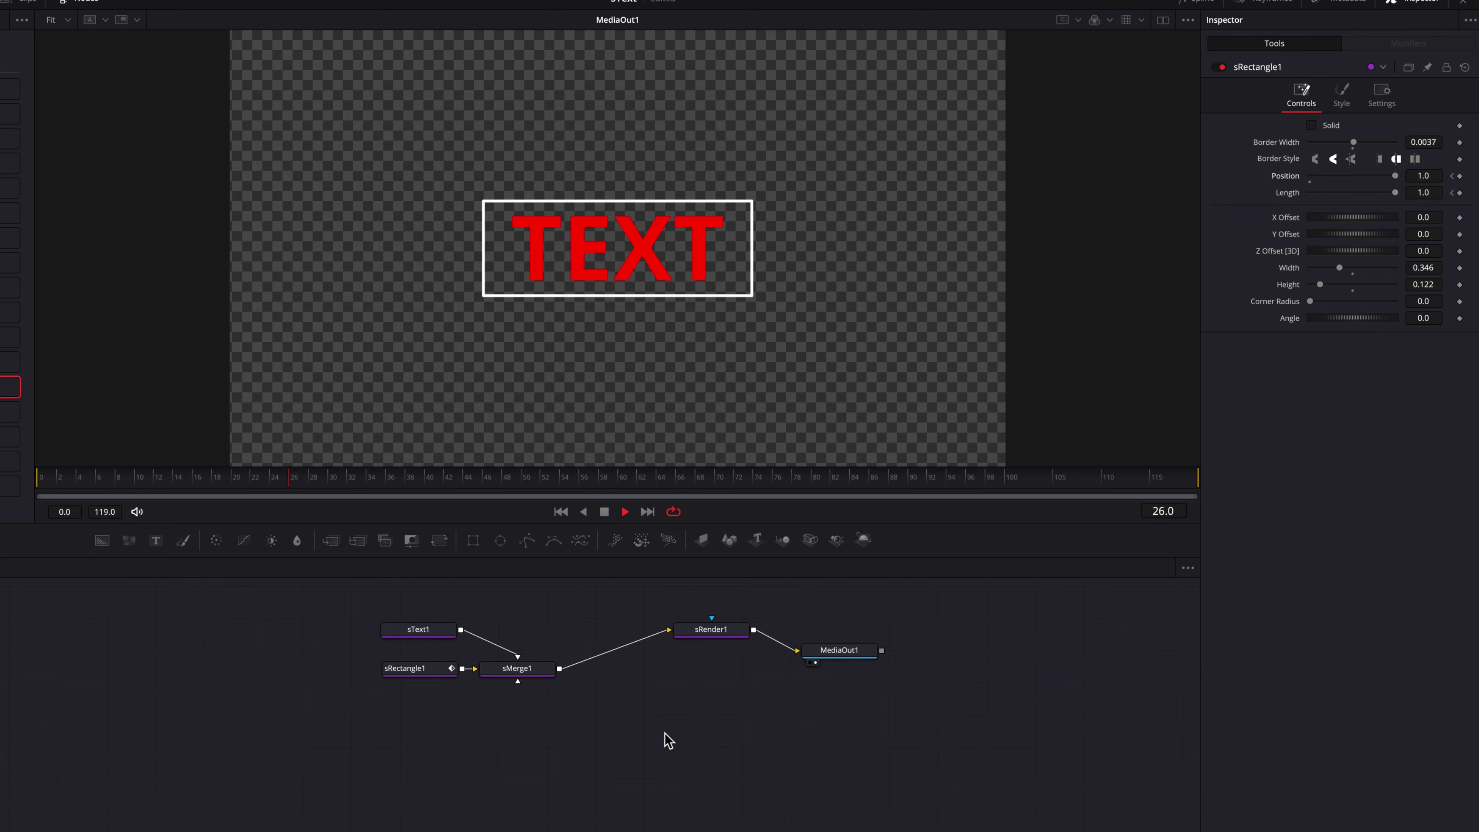
drag(175, 487, 41, 484)
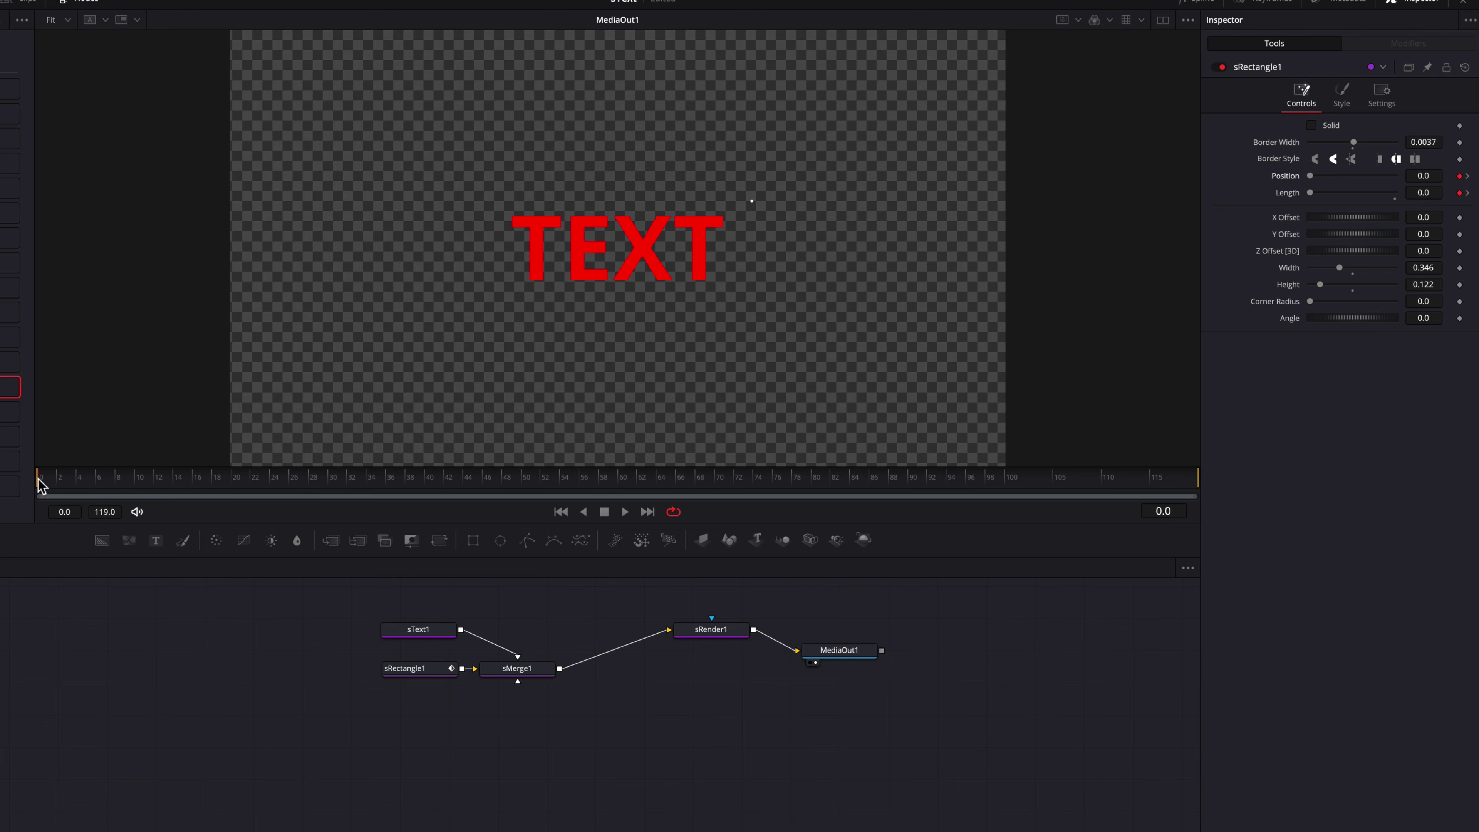
- Fill the rectangle solid white again and insert an sTransform between sMerge1 and sRender1
click(1311, 125)
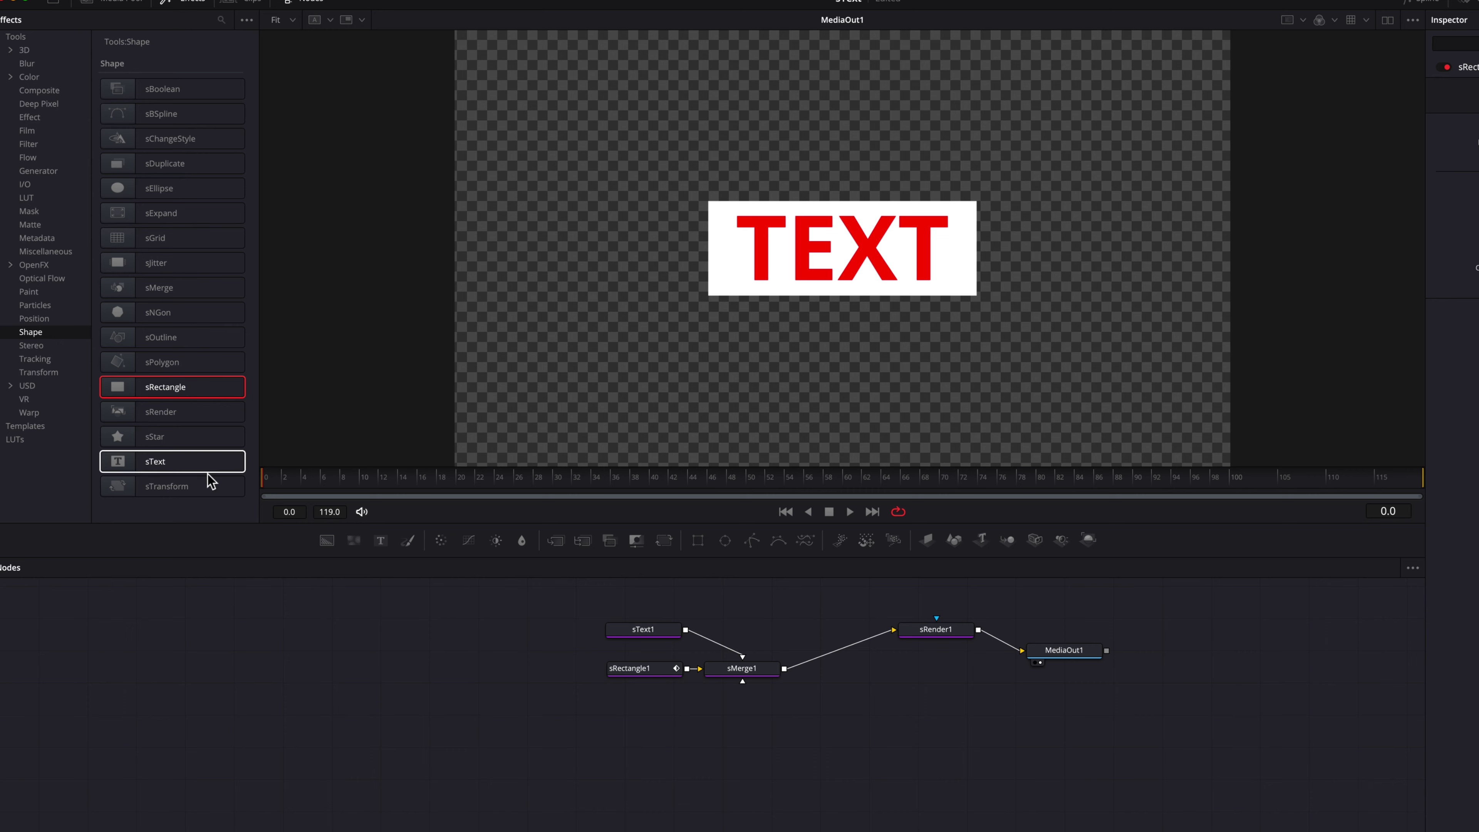
click(209, 485)
drag(208, 485, 845, 650)
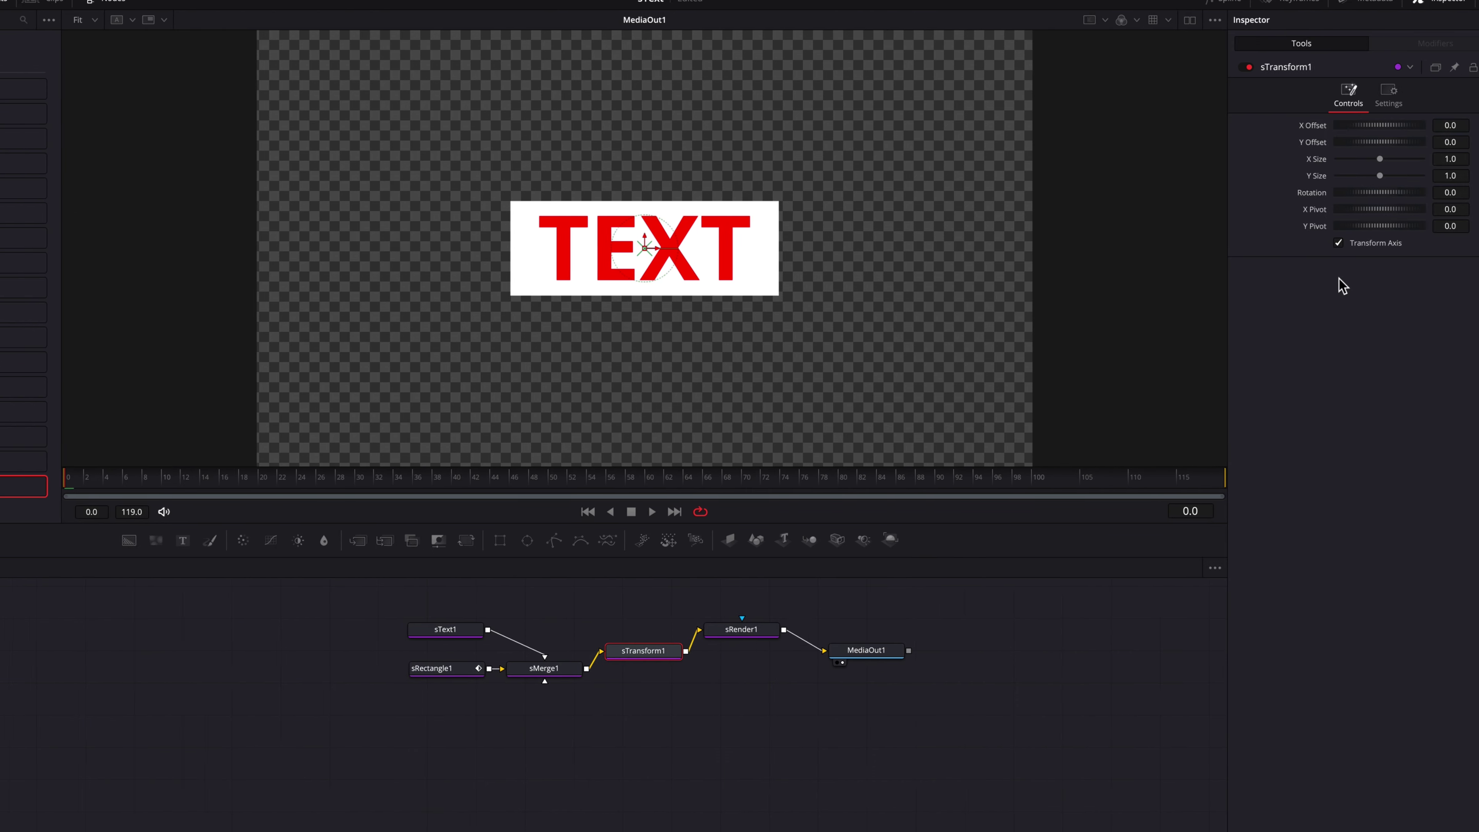
- Link sTransform1's X Size to Y Size by expression and scale Y Size up to 2.569
right_click(1295, 164)
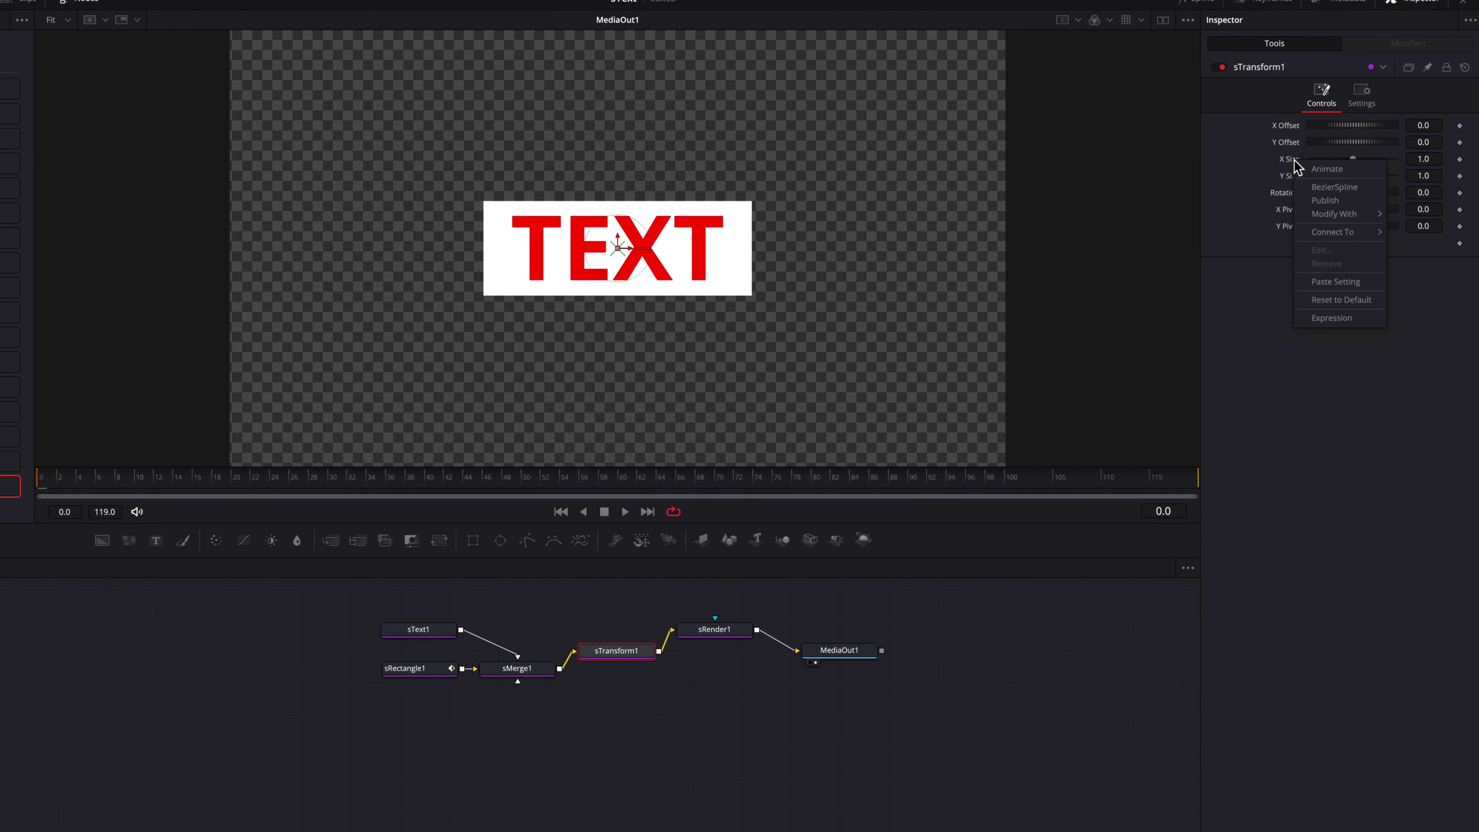
click(1349, 317)
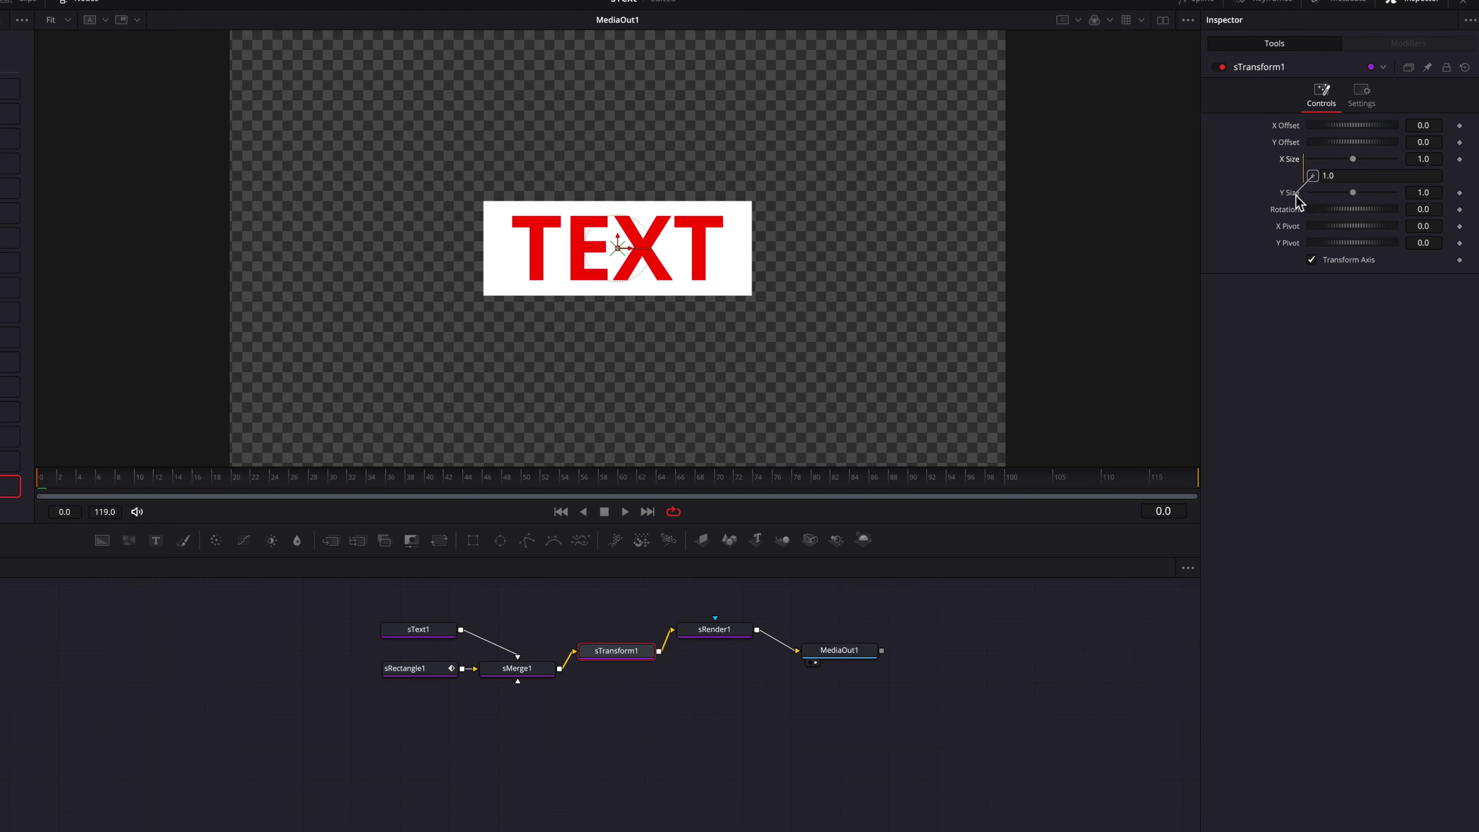
drag(1296, 201, 1288, 192)
drag(1421, 192, 1477, 192)
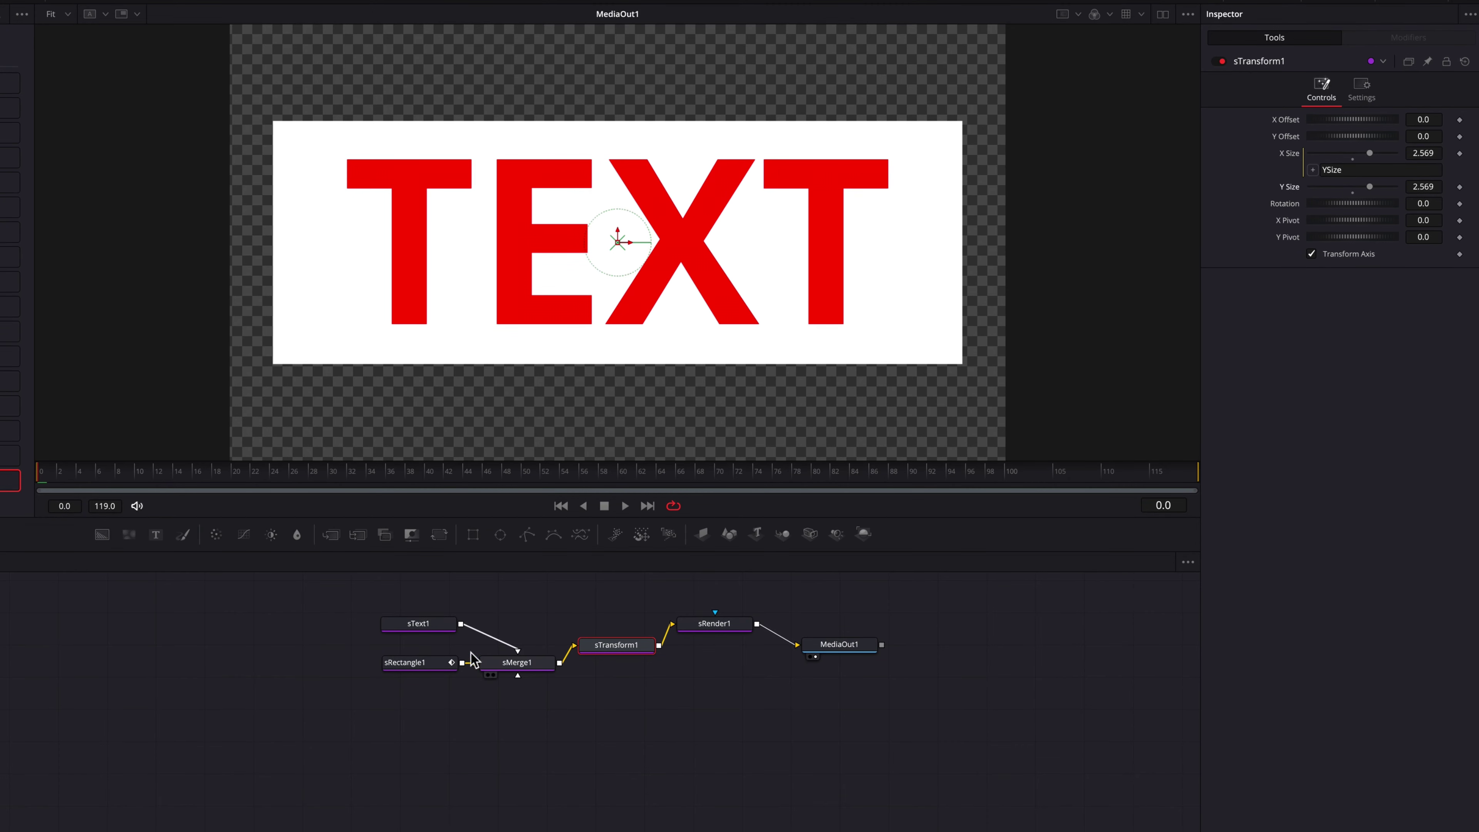
- Build a parallel chain merging Text1 over a white Background1 masked by Rectangle1
drag(156, 536, 429, 716)
drag(102, 534, 472, 753)
key(1)
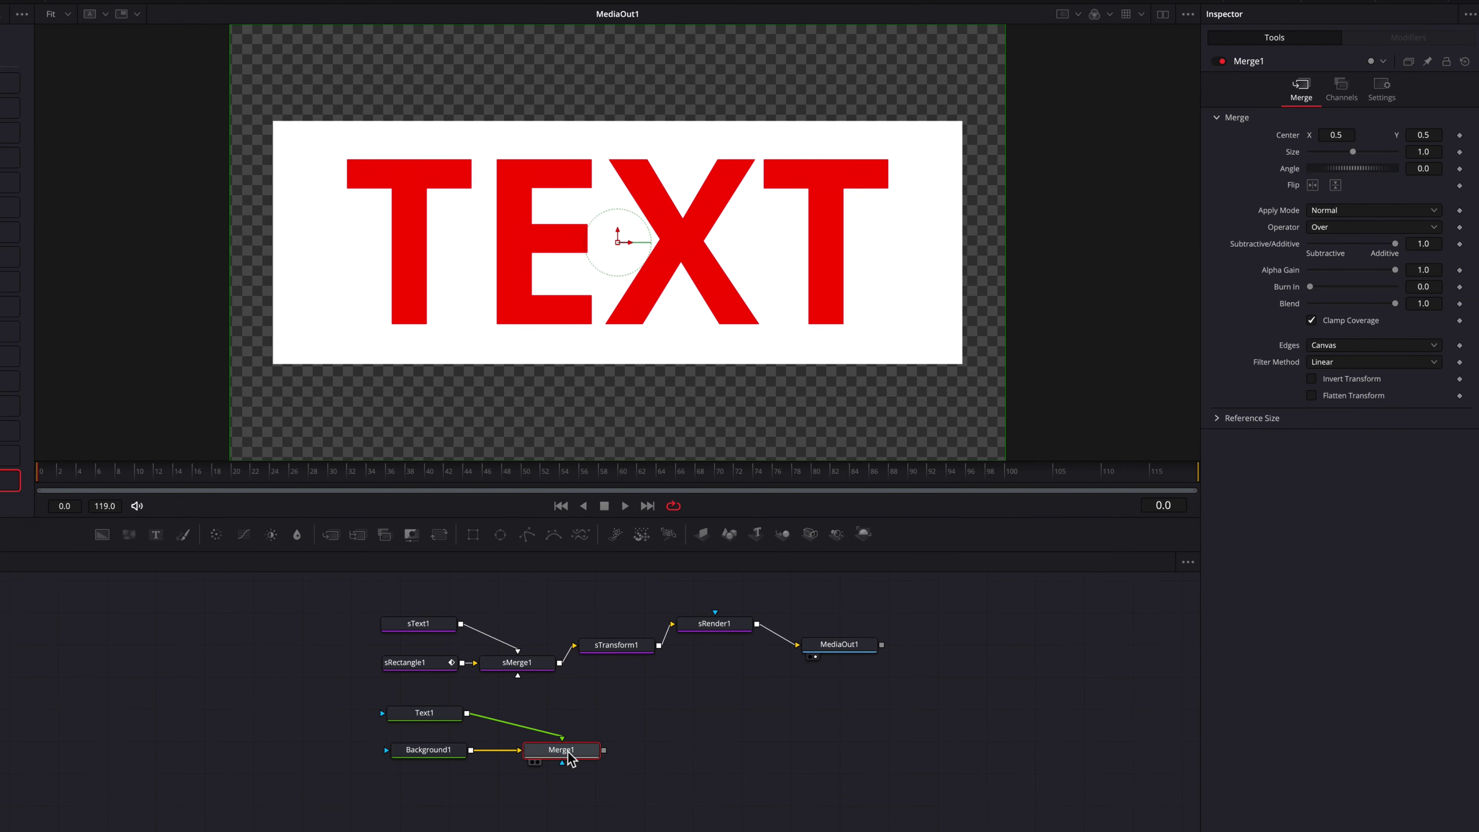
click(428, 750)
click(1311, 198)
click(1308, 211)
drag(500, 534, 407, 751)
- Shrink the rectangle around the text, turn Text1's fill red and enlarge it to about 0.18
drag(818, 144, 760, 191)
click(424, 712)
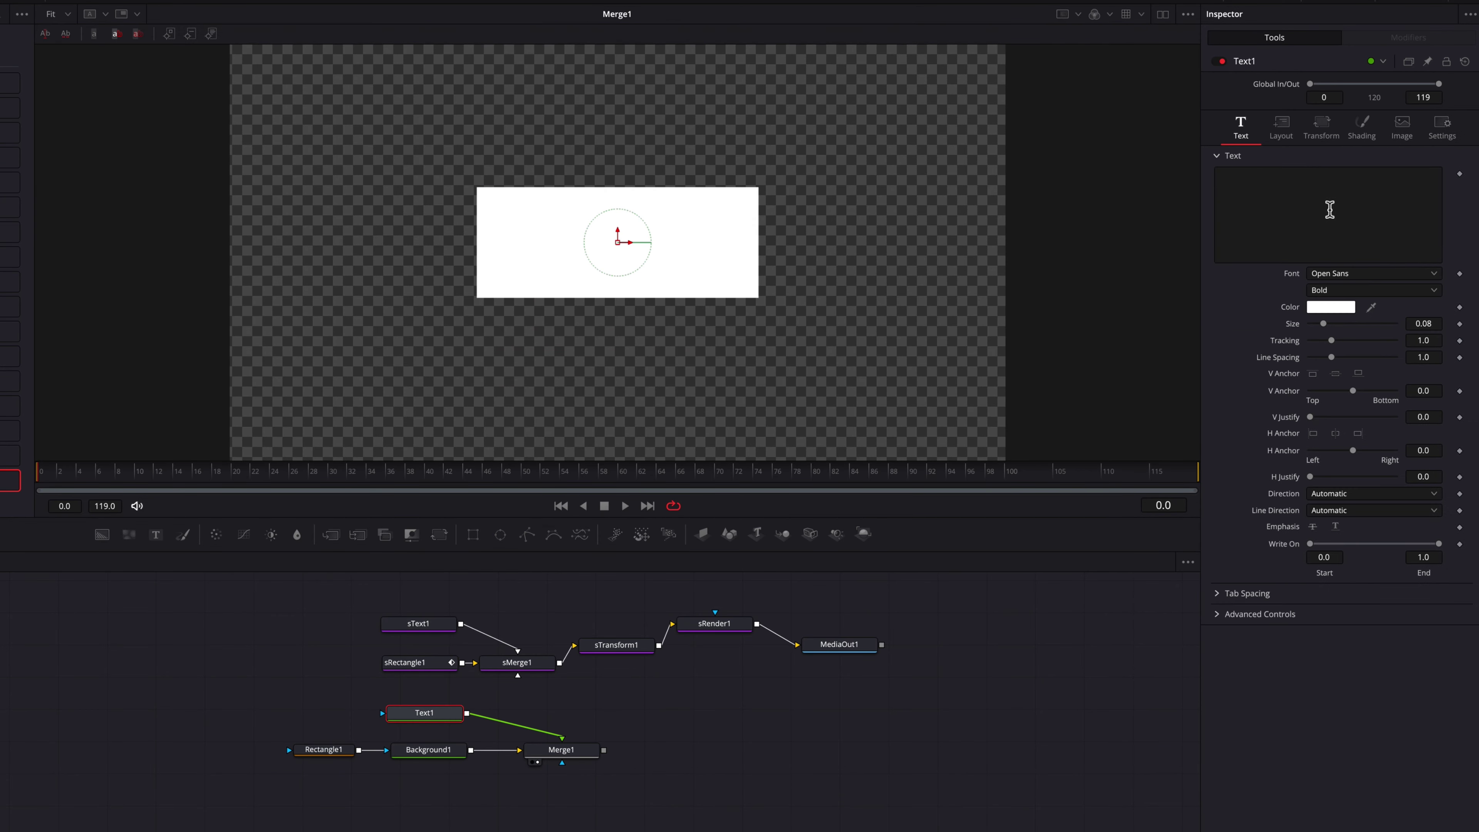
click(1361, 129)
click(1327, 347)
click(1413, 345)
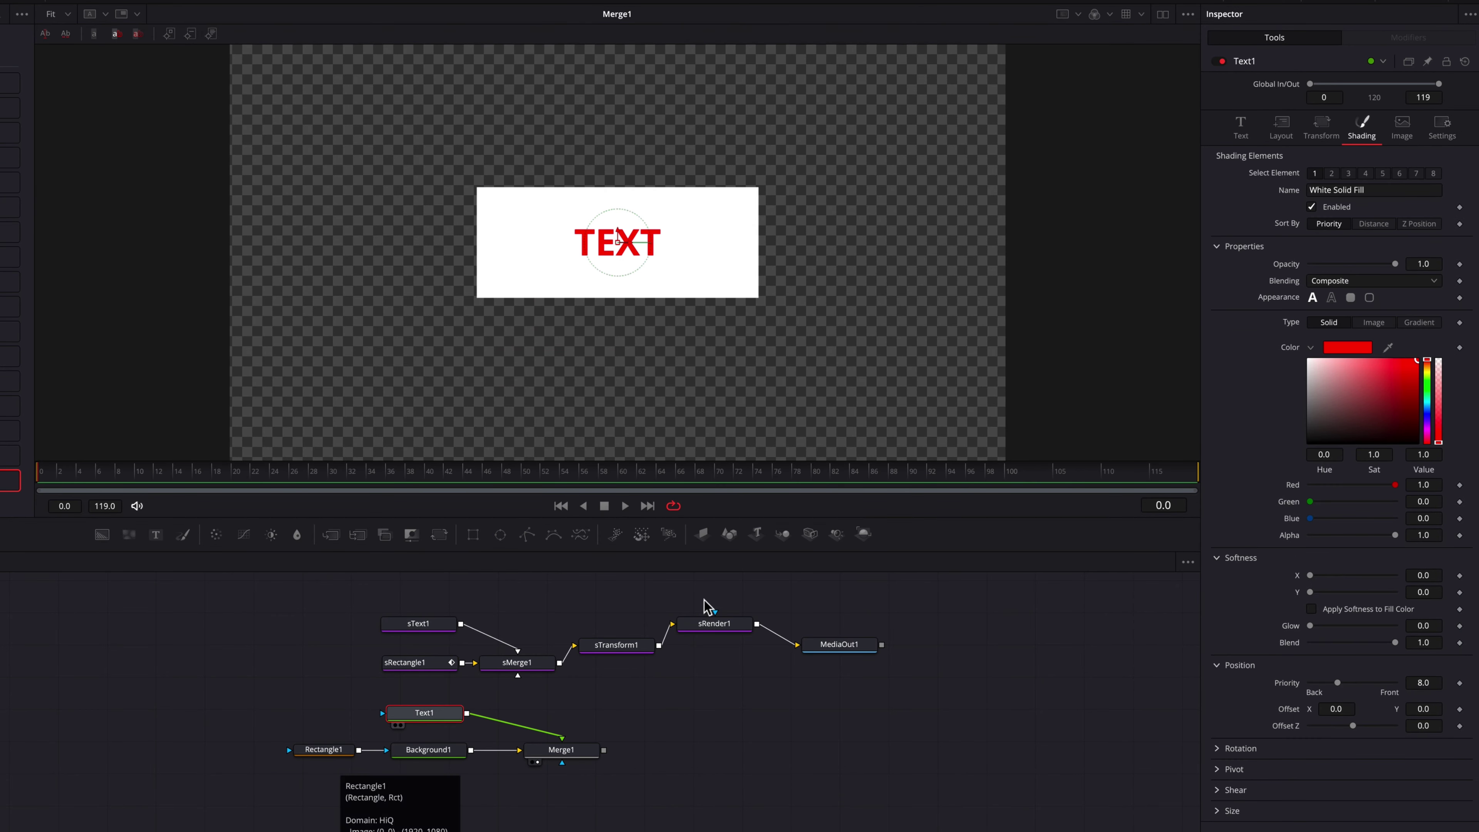
click(1241, 129)
drag(1426, 324, 1438, 324)
- Add Transform1 after Merge1 scaling the composite to 2.46, and align MediaOut1 with sRender1
click(561, 750)
key(ctrl+t)
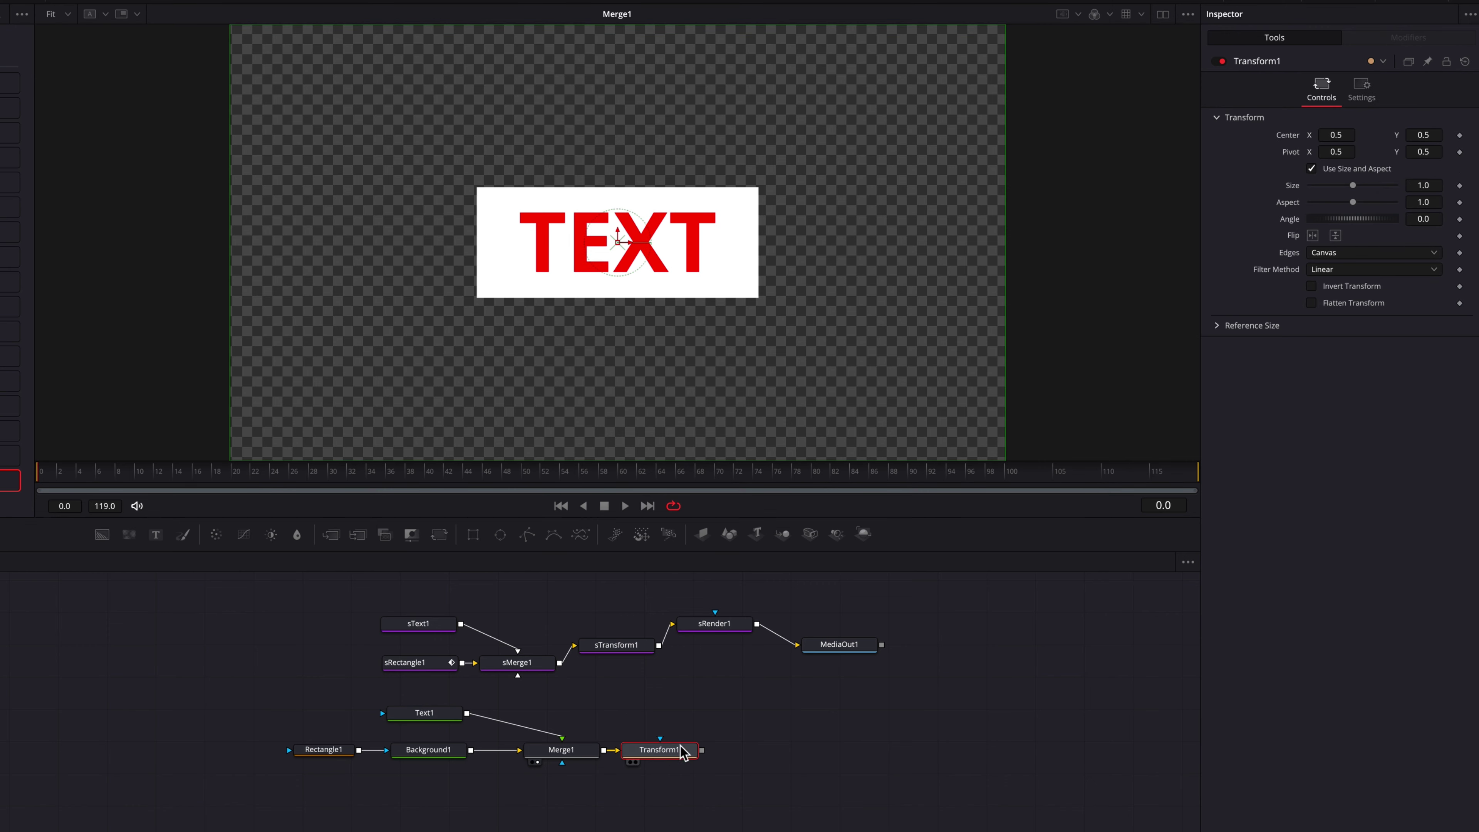
drag(1355, 187, 1376, 188)
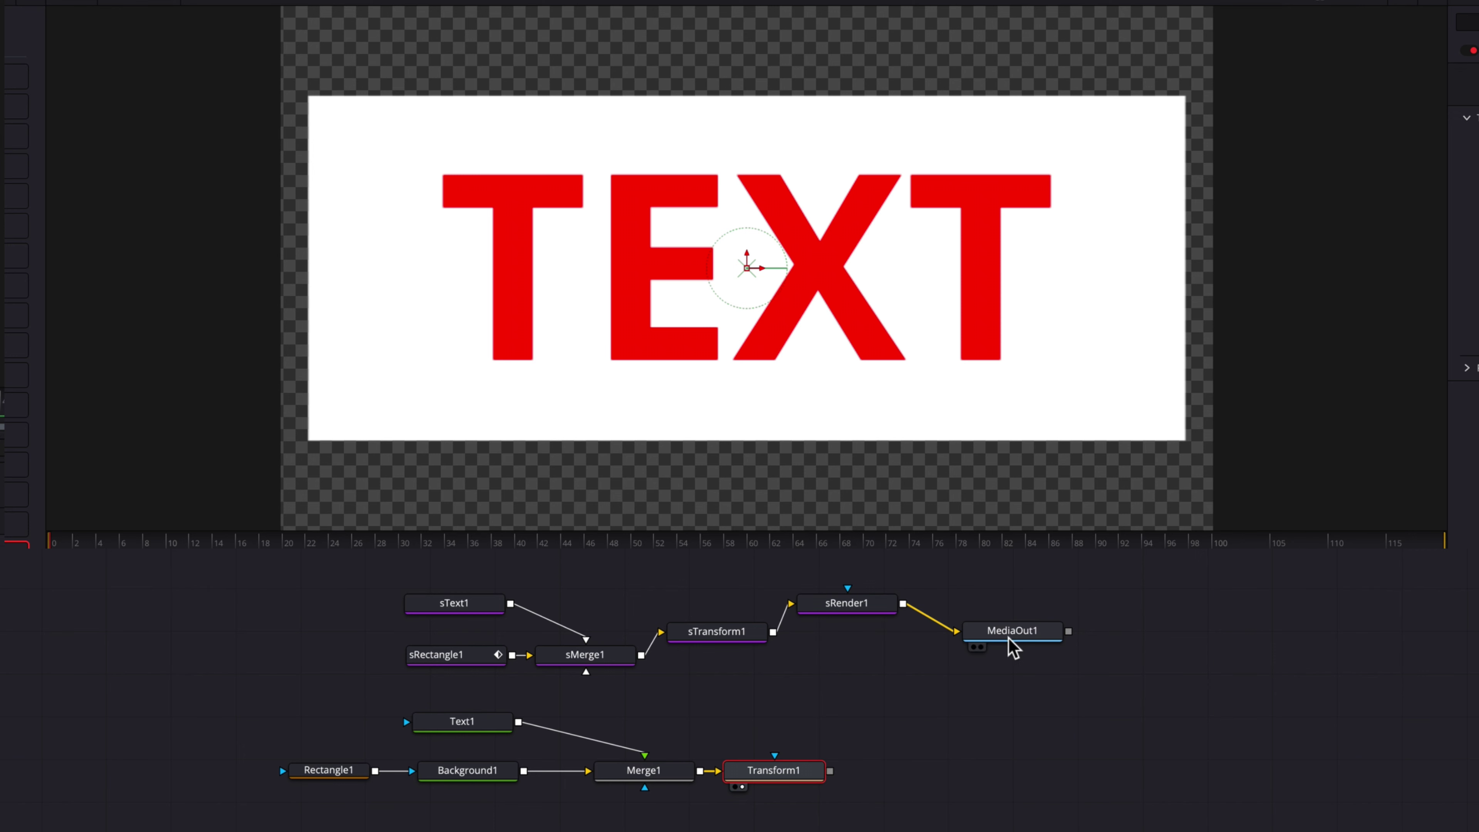
drag(1009, 638, 1023, 611)
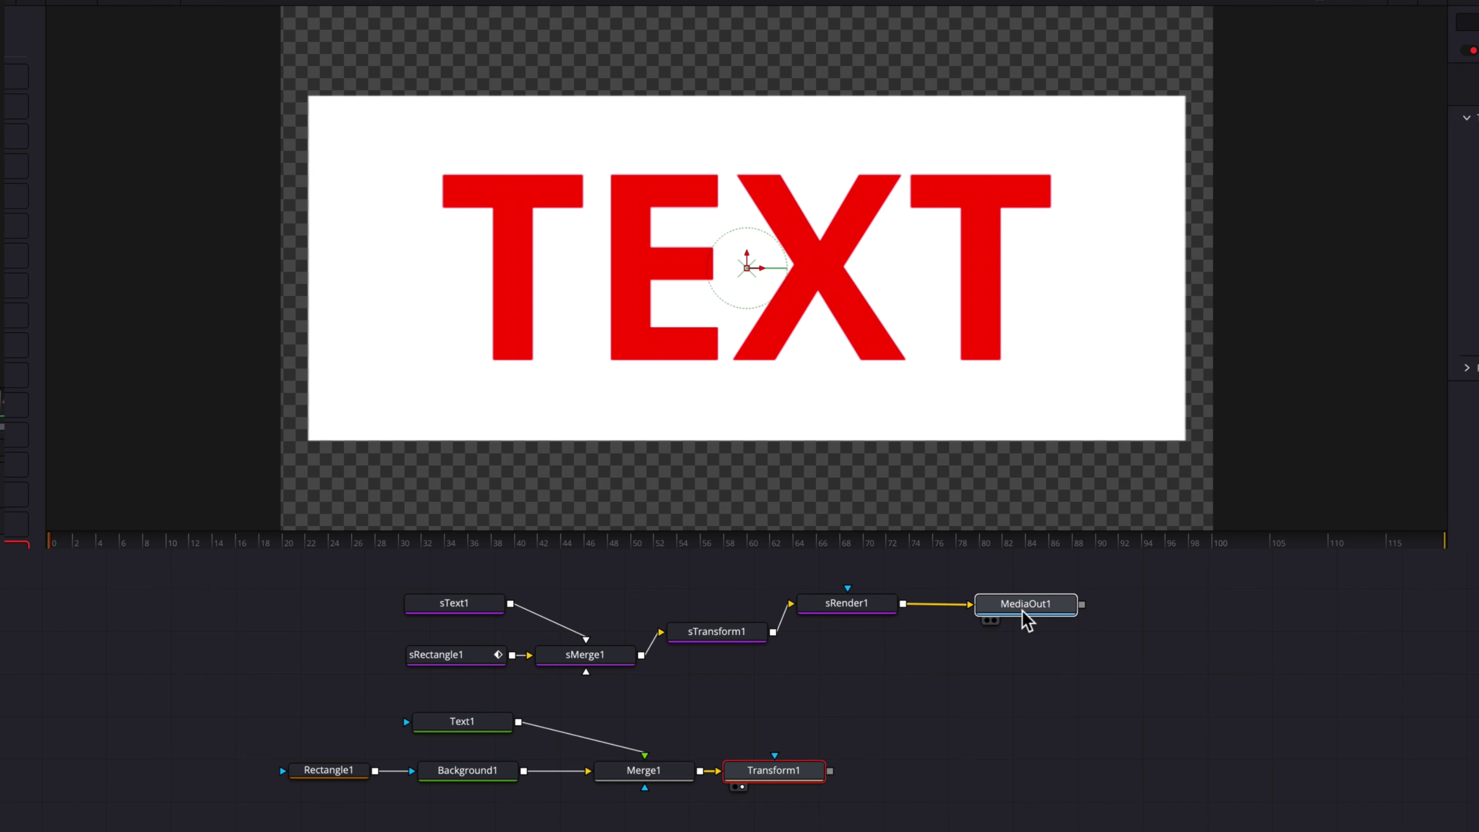
click(798, 780)
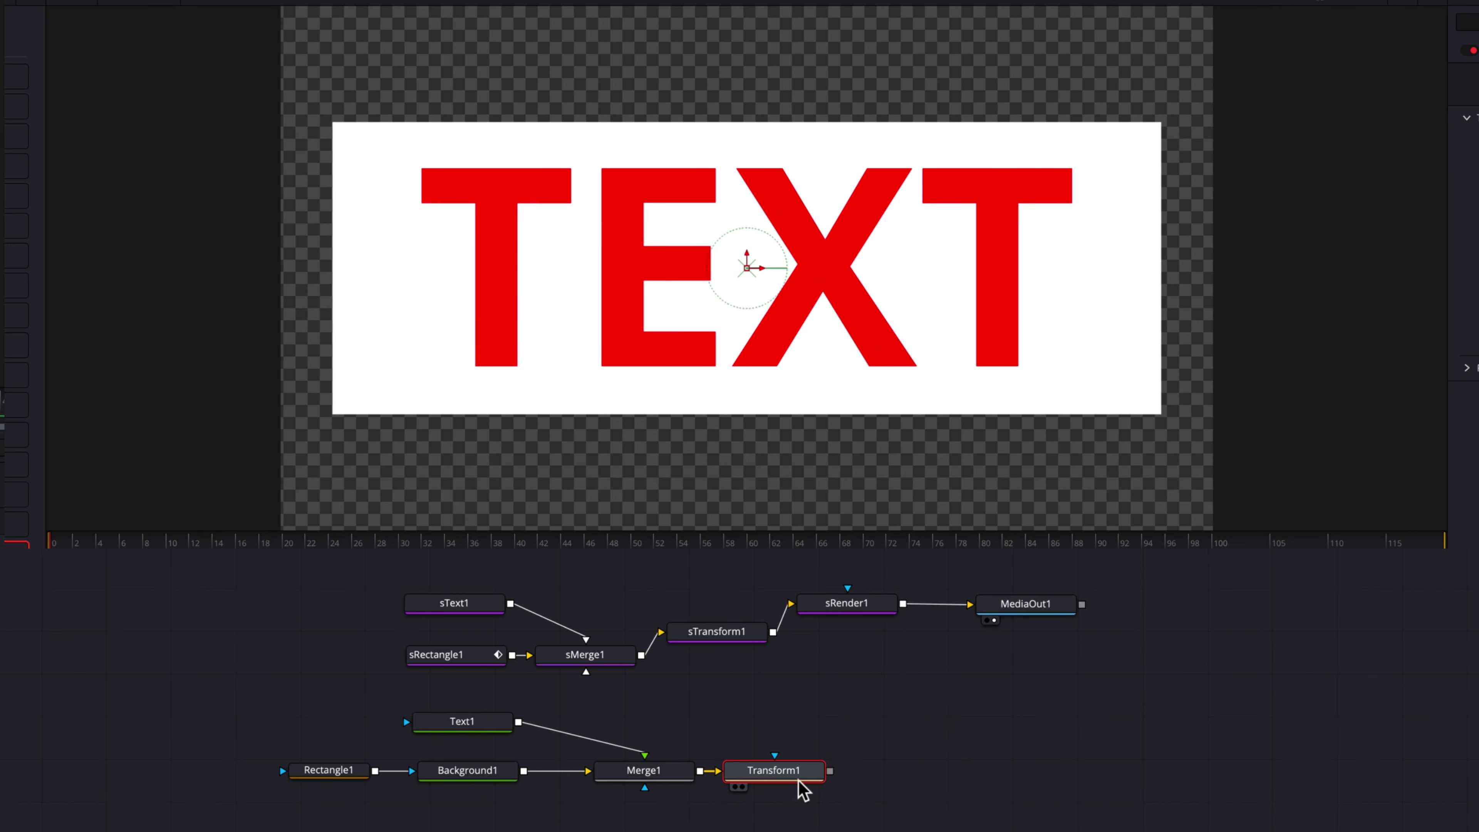
click(1039, 620)
click(806, 774)
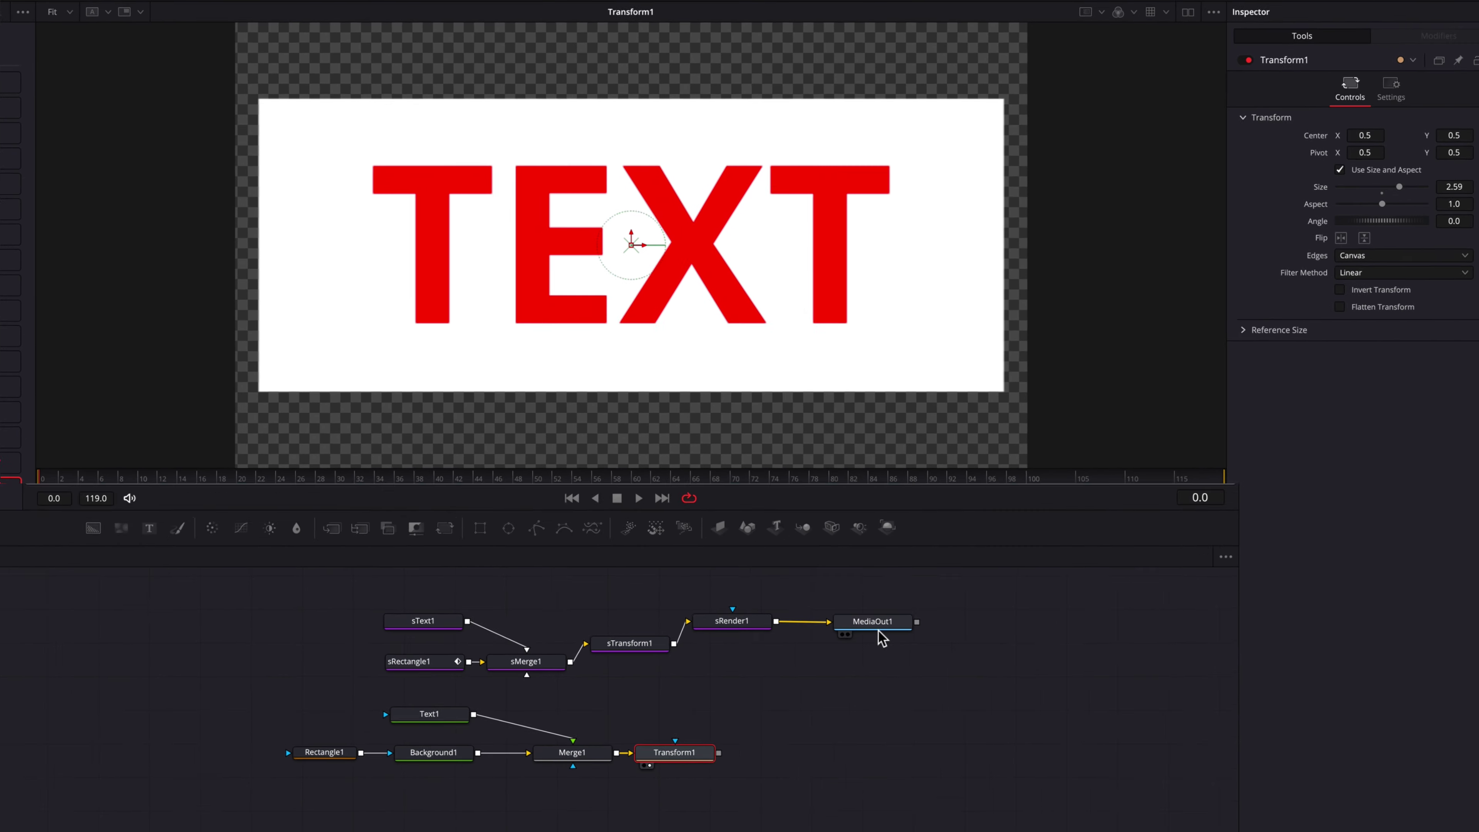
- Insert sGrid1 after sText1, try Grid Cells X 1 and Y Offset 0.13, then reset it to the 3×3 default
click(878, 630)
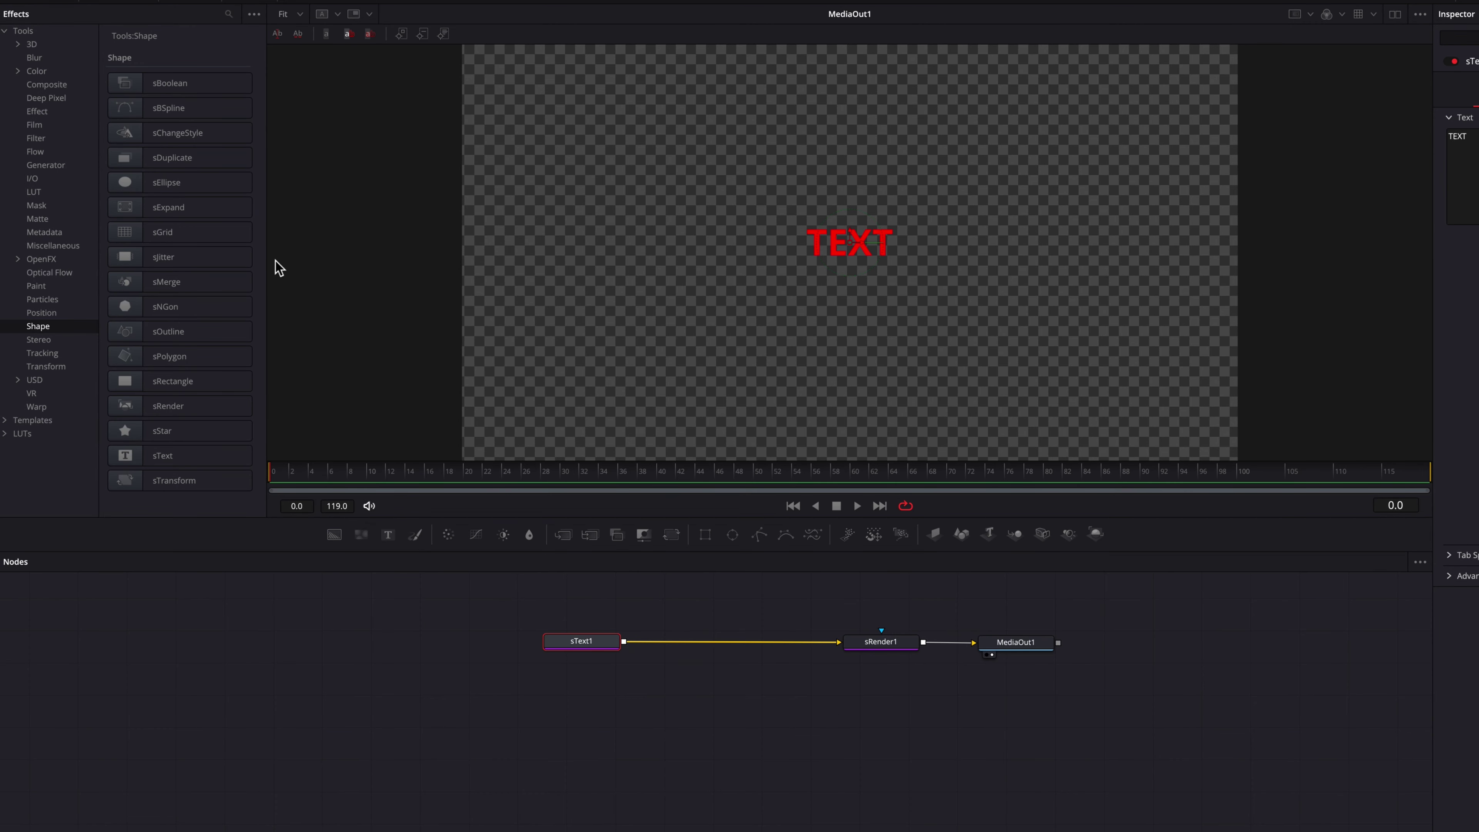
click(214, 238)
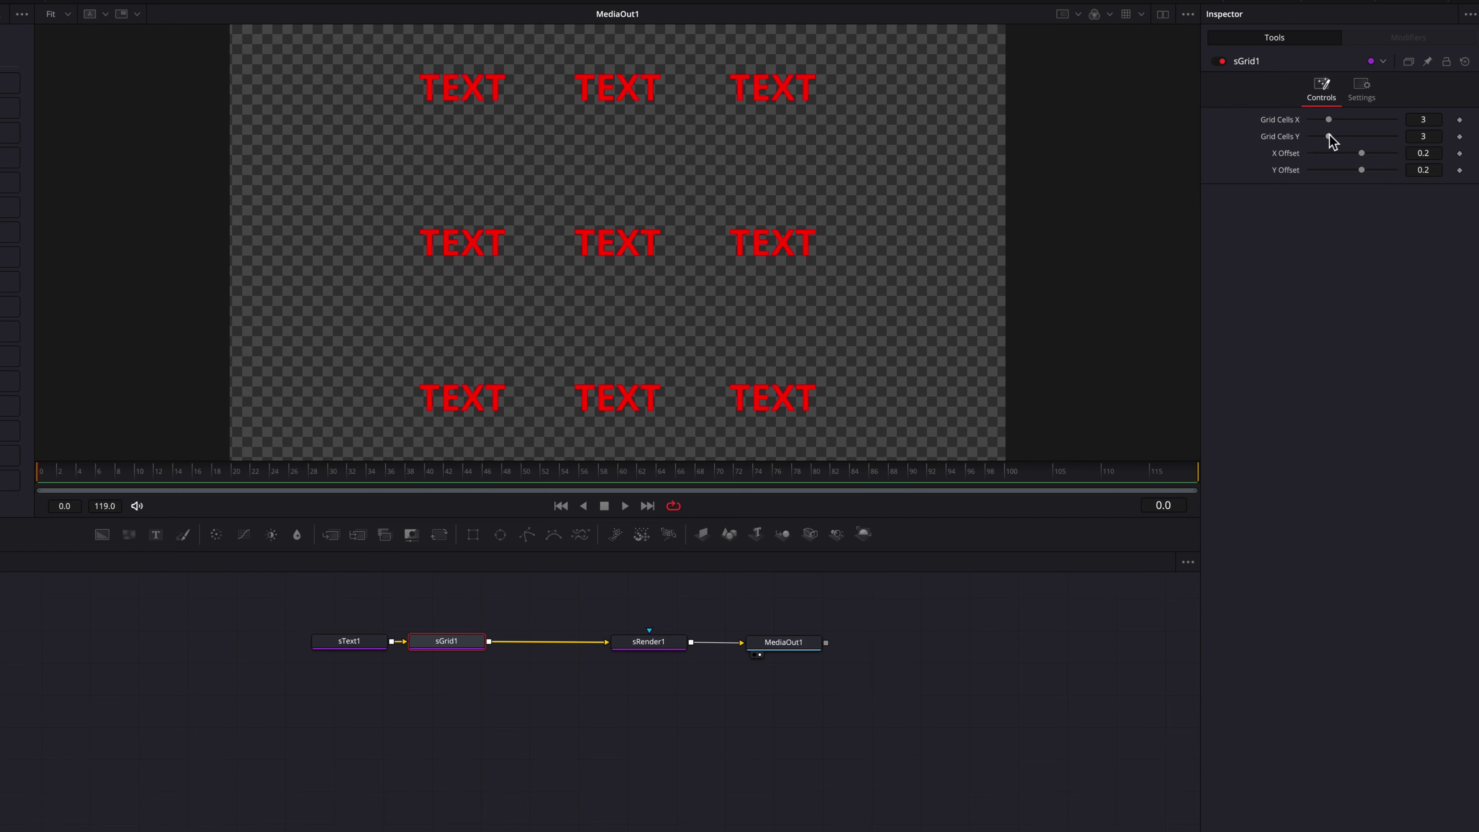
drag(1331, 121, 1366, 147)
mouse_move(1361, 170)
mouse_down()
mouse_move(1318, 126)
mouse_move(1368, 154)
mouse_move(1356, 170)
mouse_up()
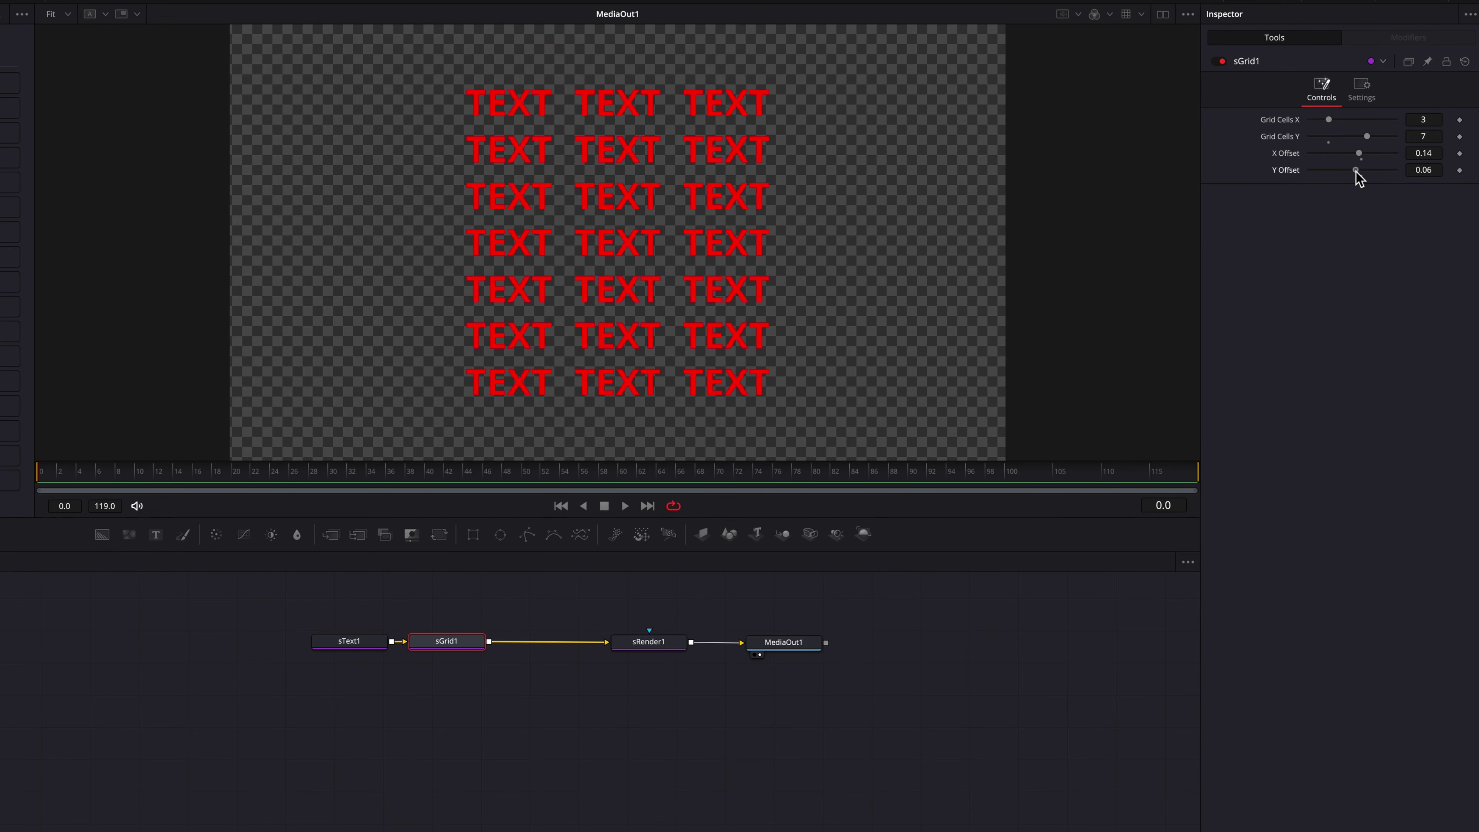
click(1463, 60)
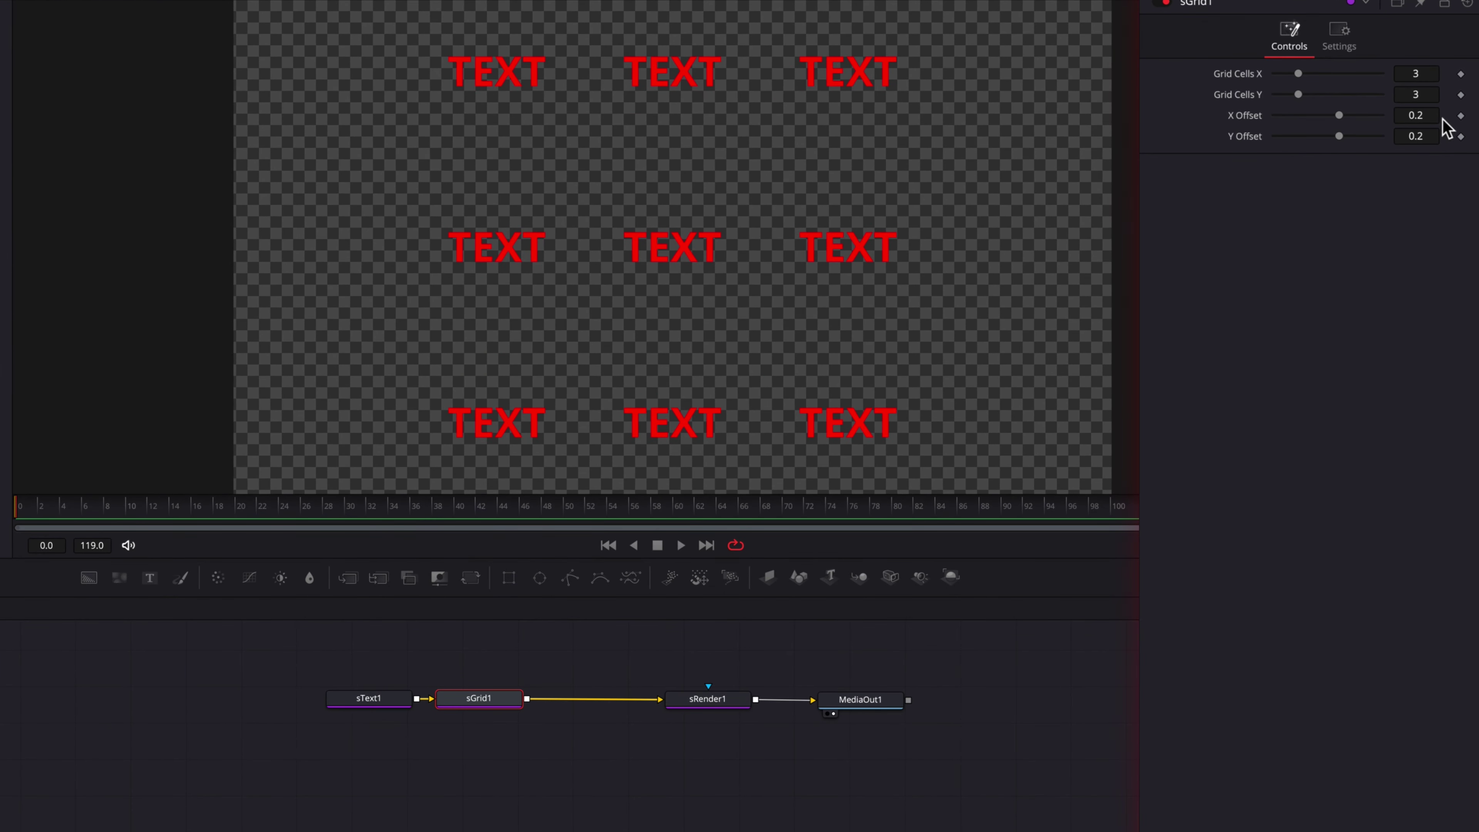
- Reduce the grid to one cell, keyframe Grid Cells Y, then set it to 11 with Y Offset 0.108
drag(1303, 73, 1230, 96)
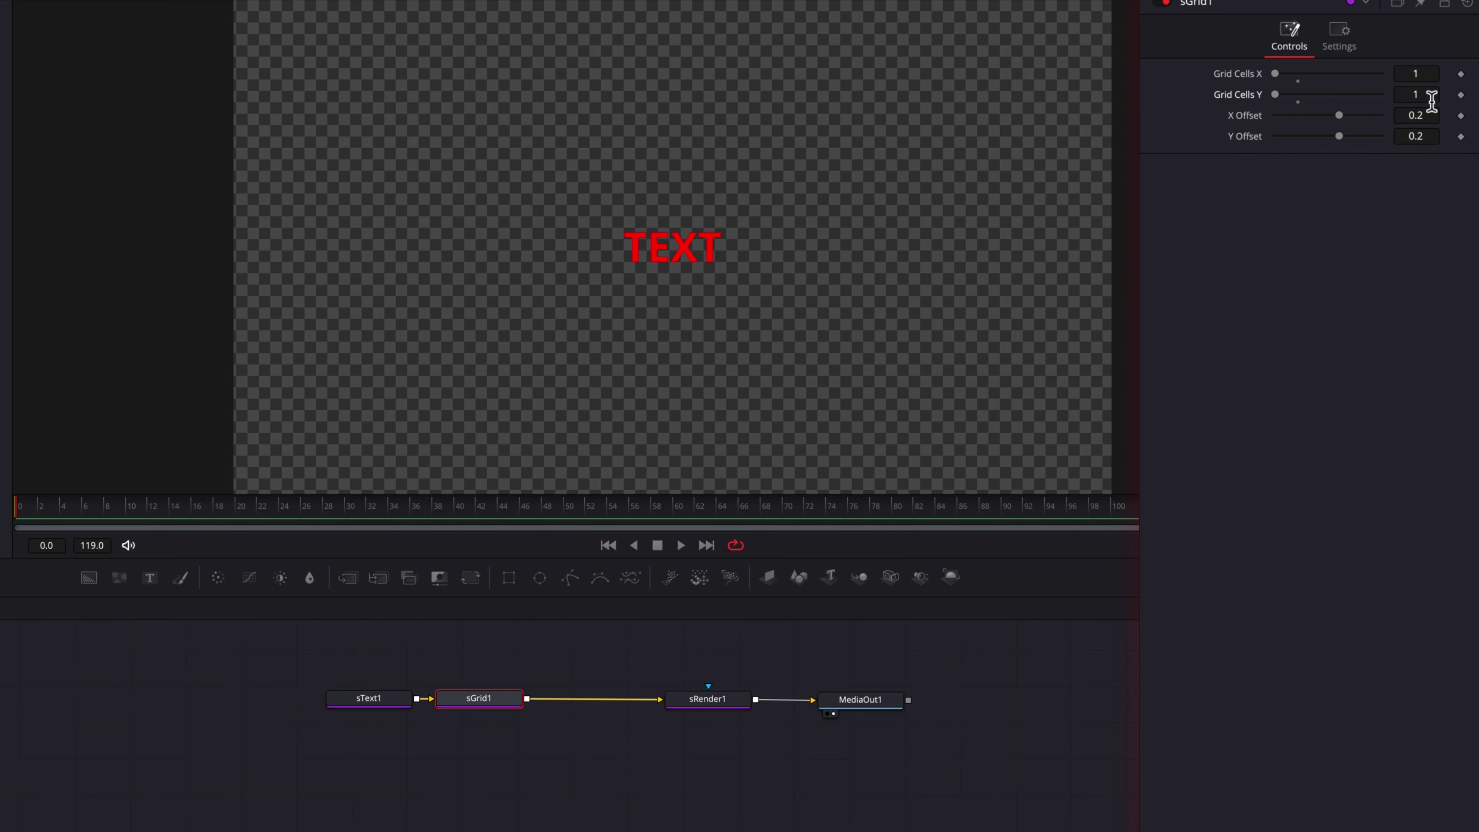
click(1460, 95)
text(1)
key(Return)
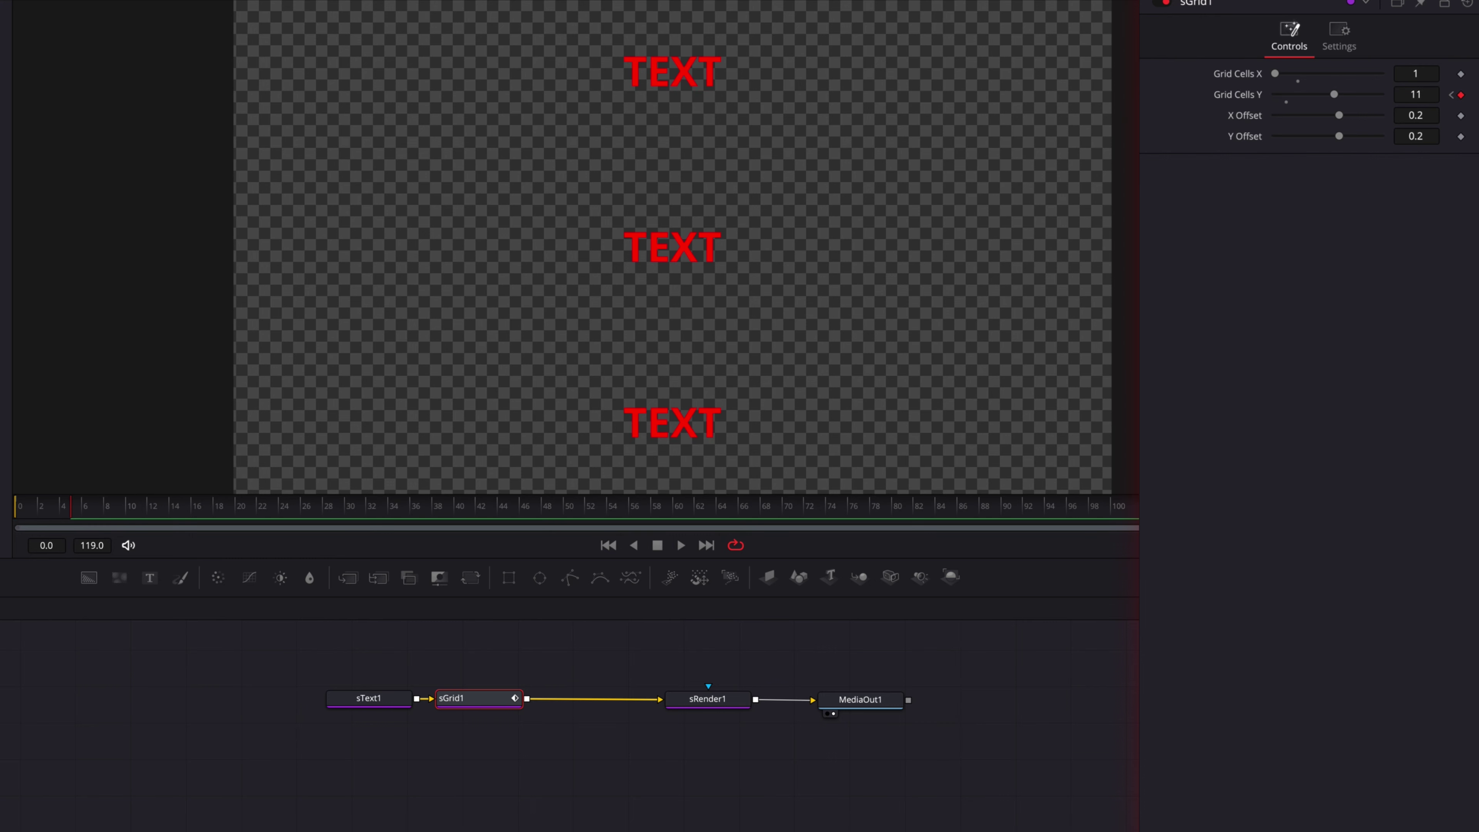
click(1413, 136)
text(0.108)
key(Return)
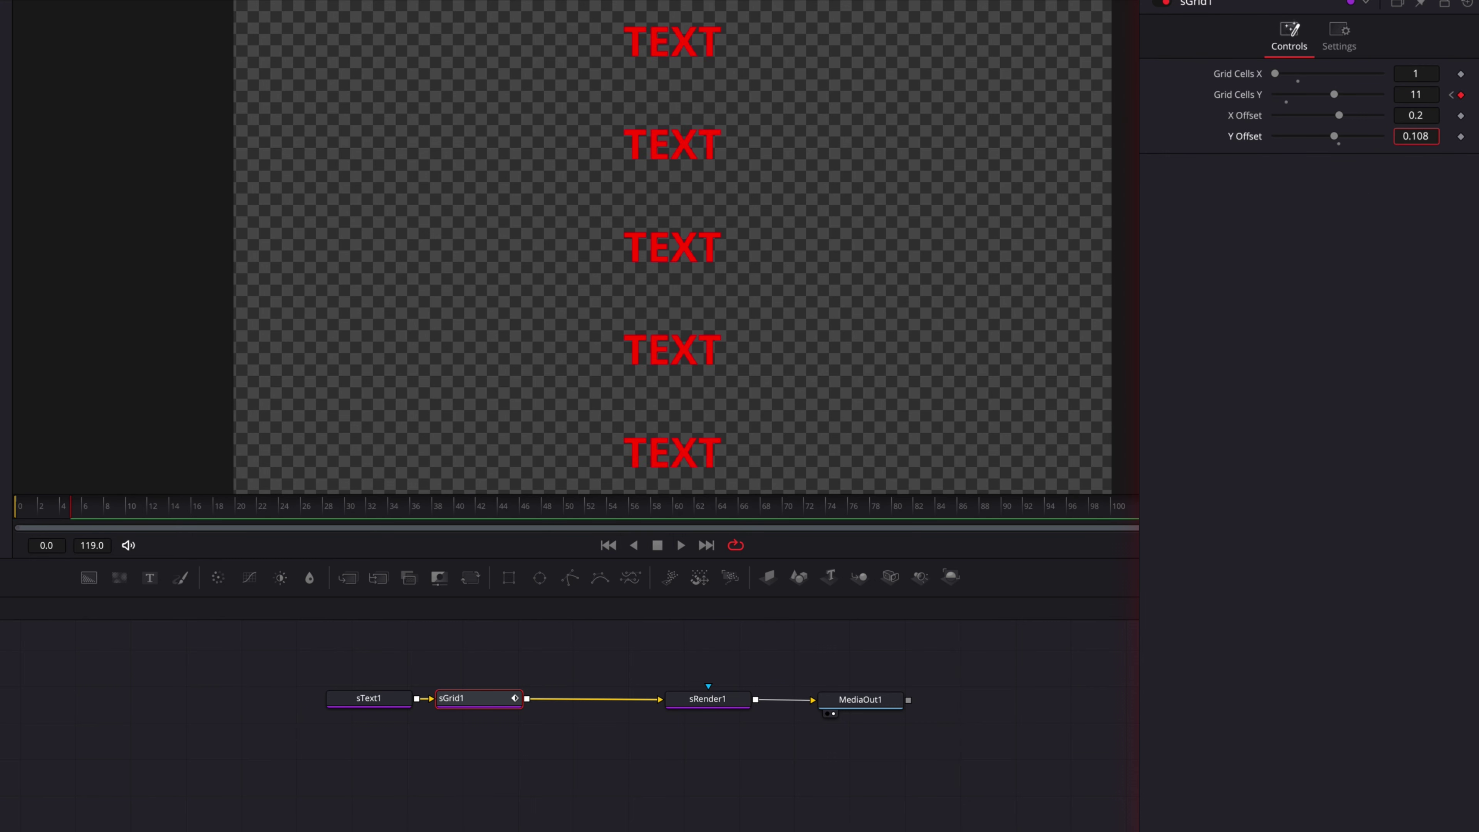
scroll(1414, 136, down, 10)
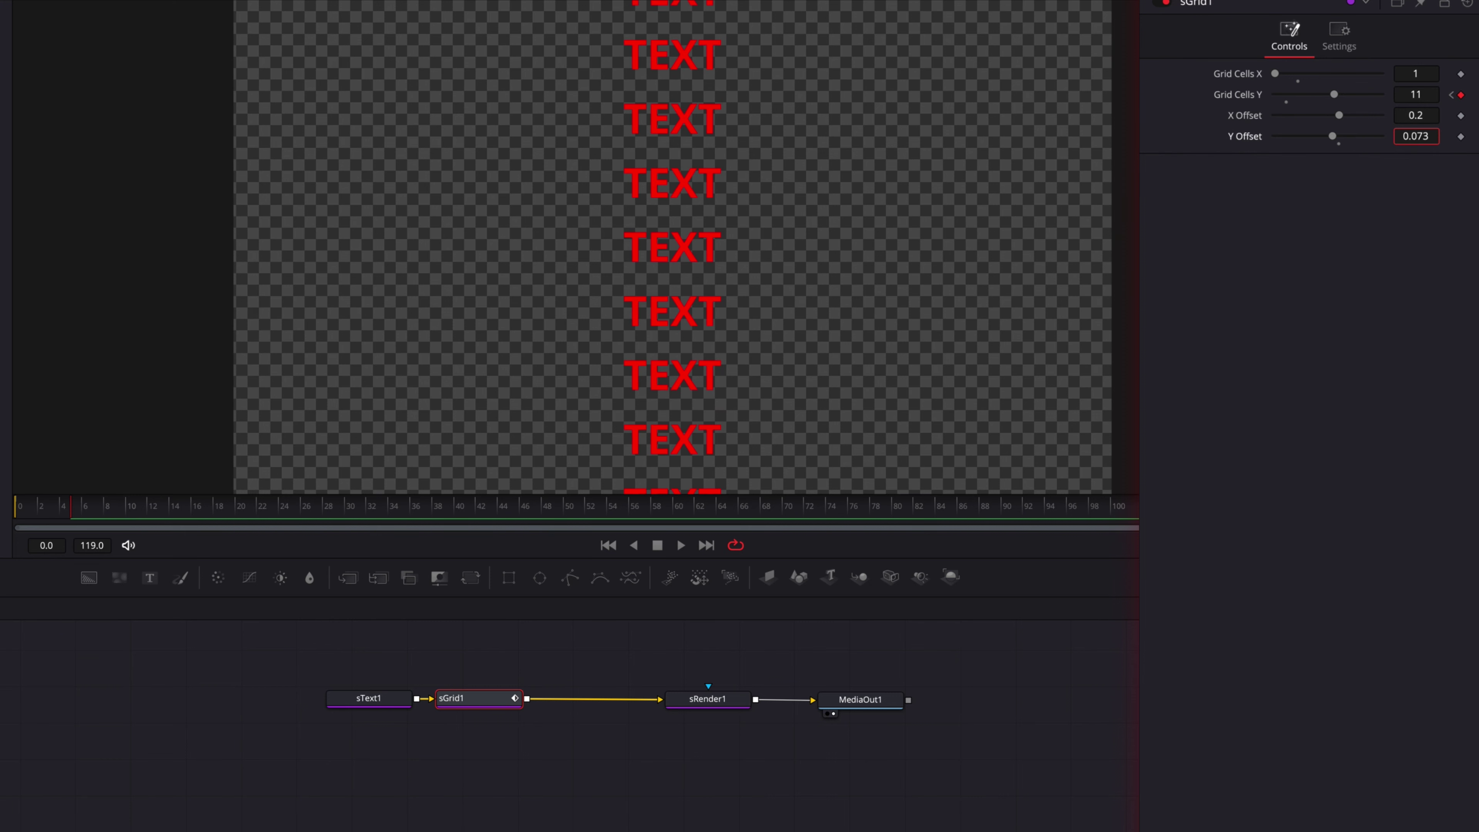
scroll(1414, 135, up, 6)
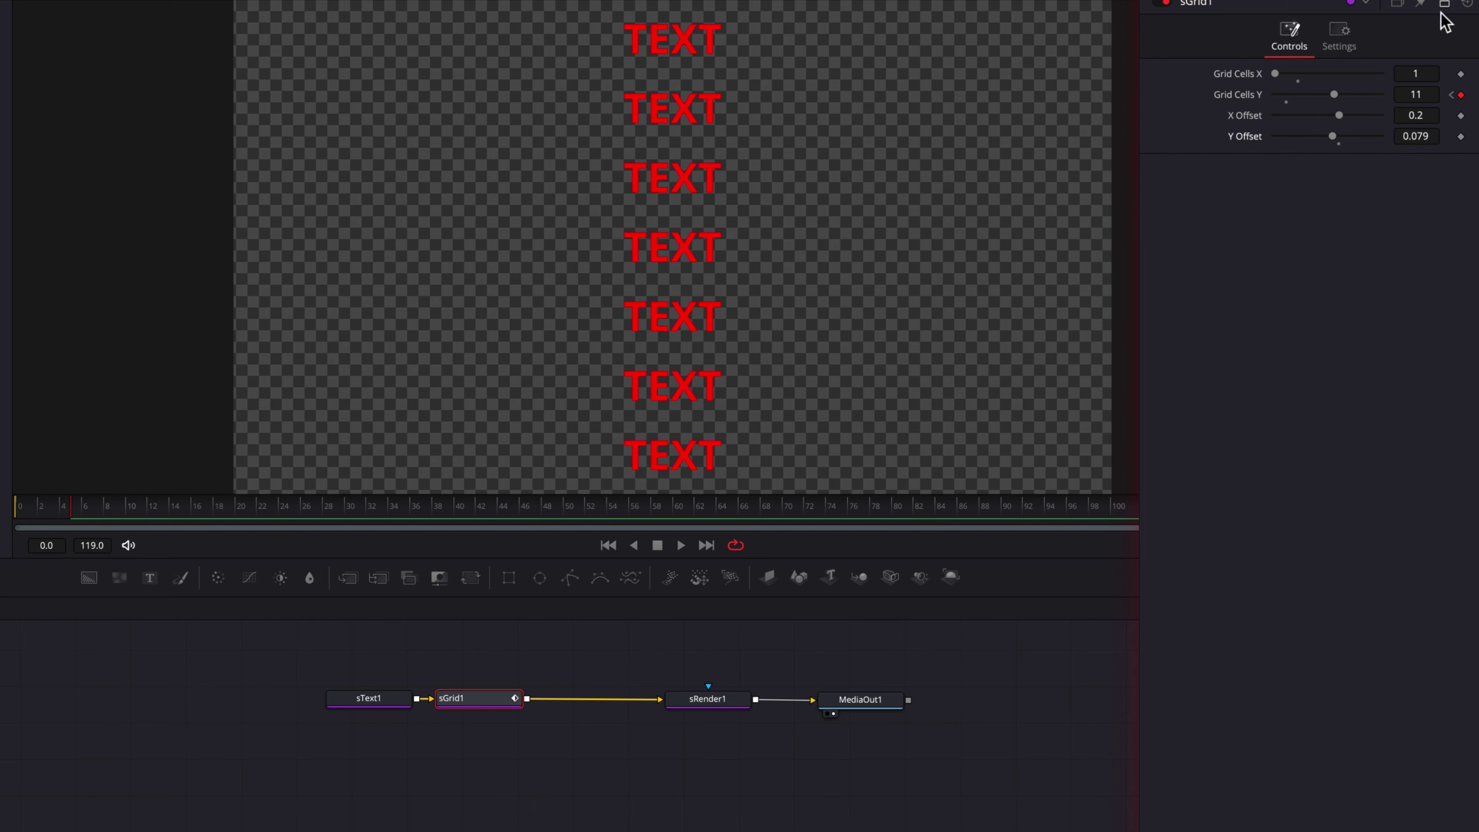
- Keyframe Grid Cells X, then at frame 10 set it to 11 with X Offset about 0.14
click(1461, 74)
drag(89, 517, 122, 517)
click(1409, 74)
text(11)
key(Return)
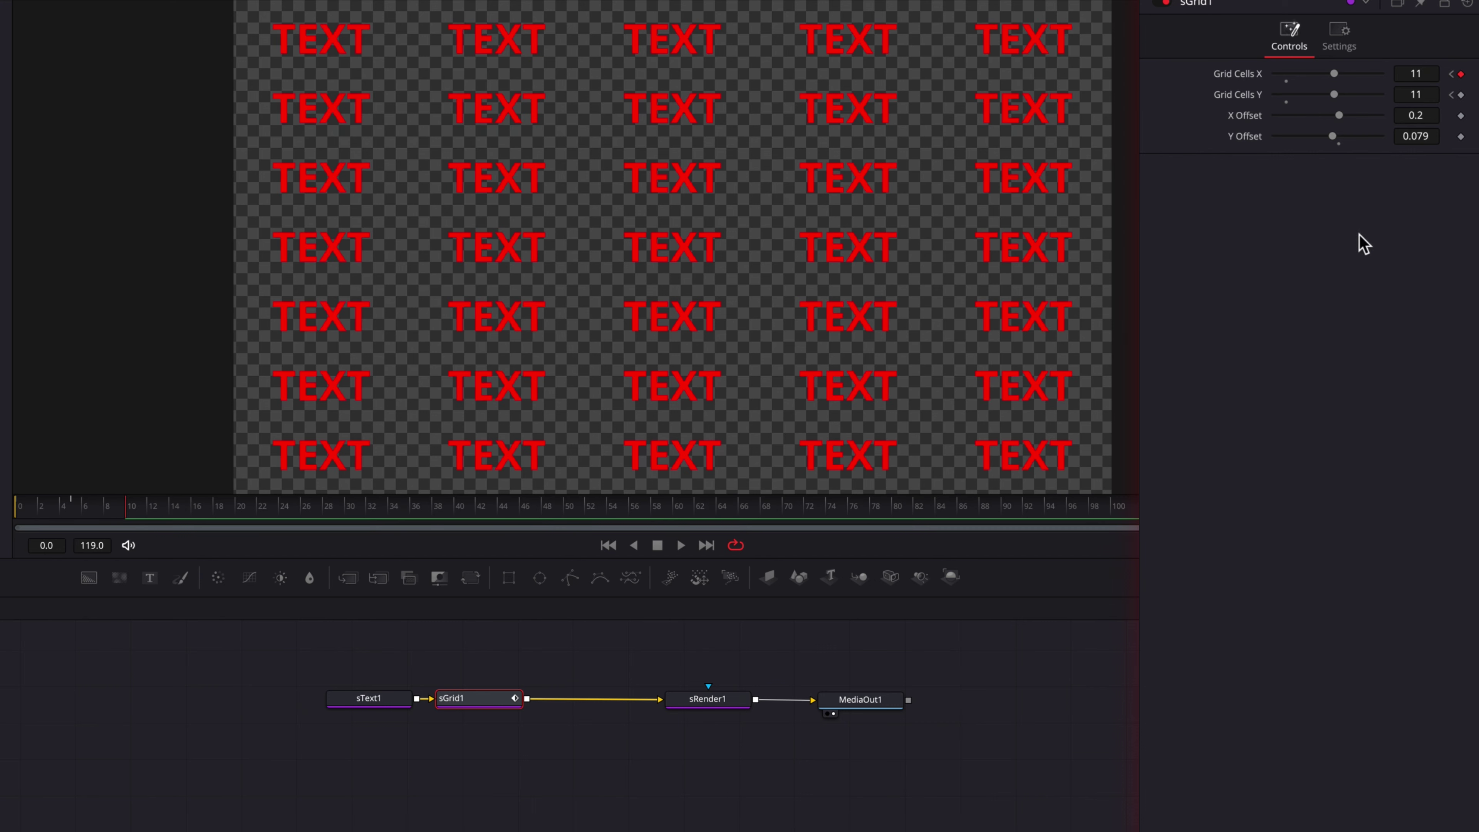
drag(1440, 115, 1421, 115)
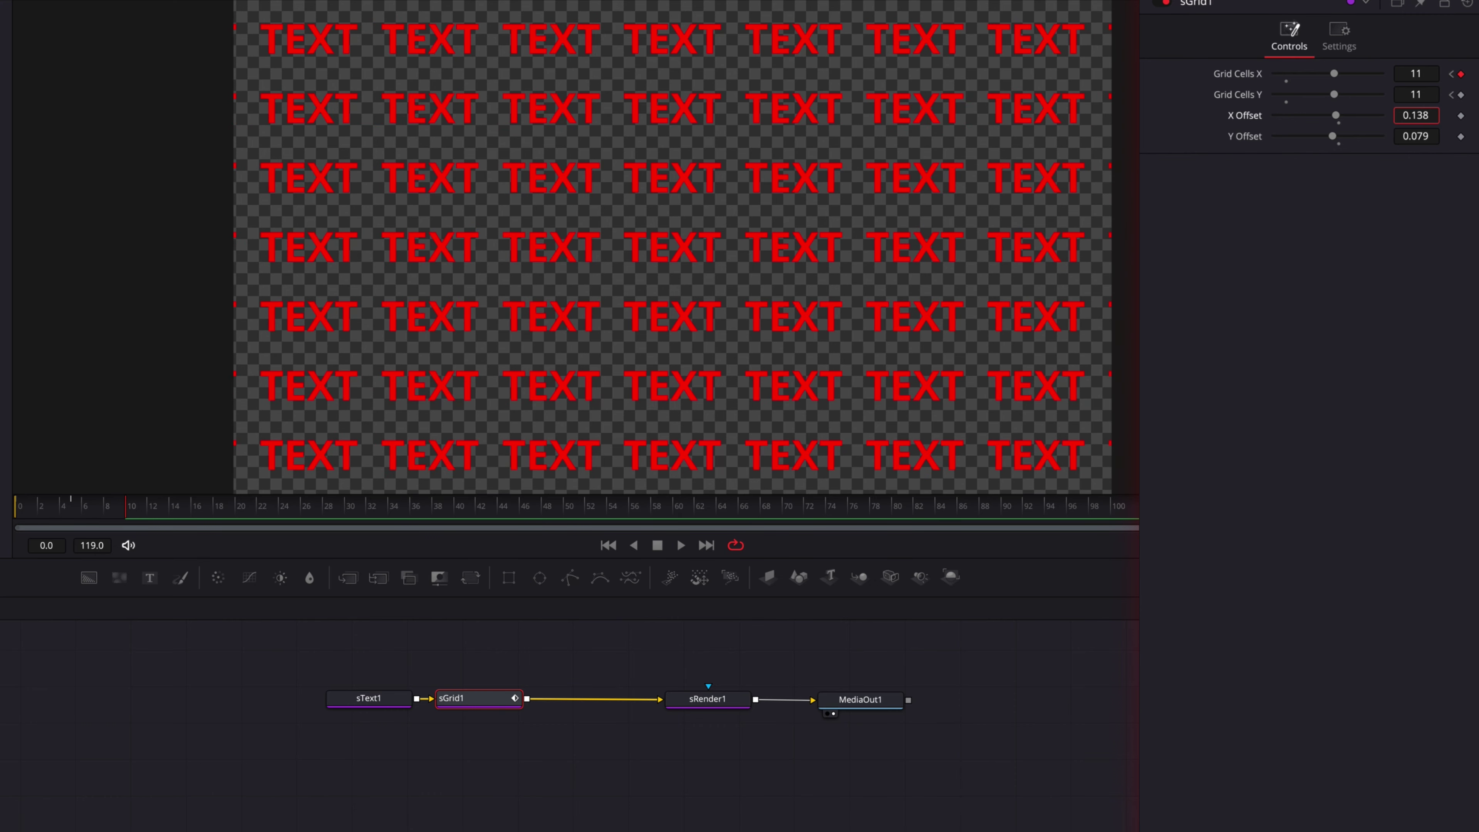
drag(1421, 115, 1423, 115)
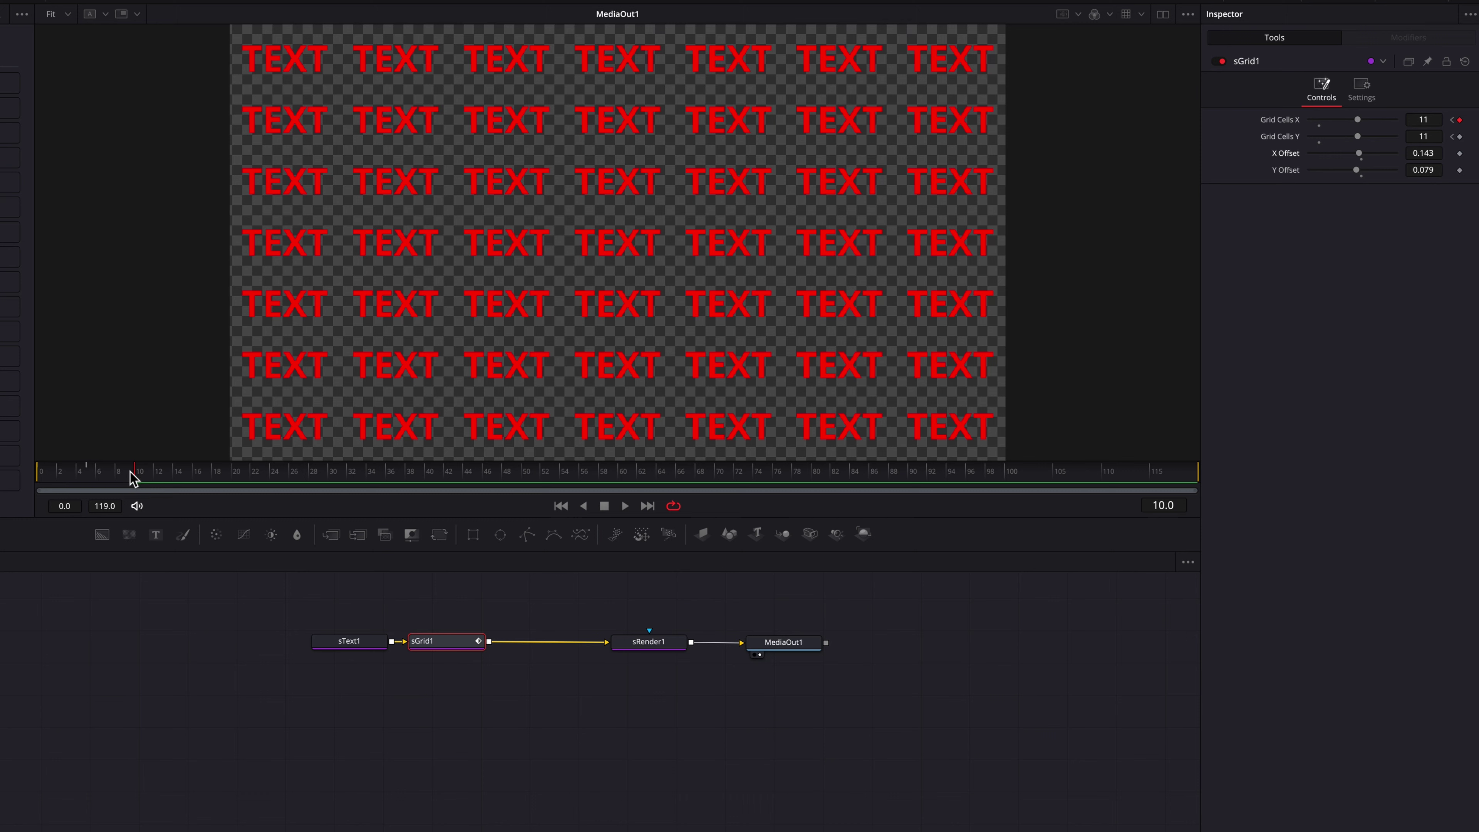
drag(133, 477, 39, 478)
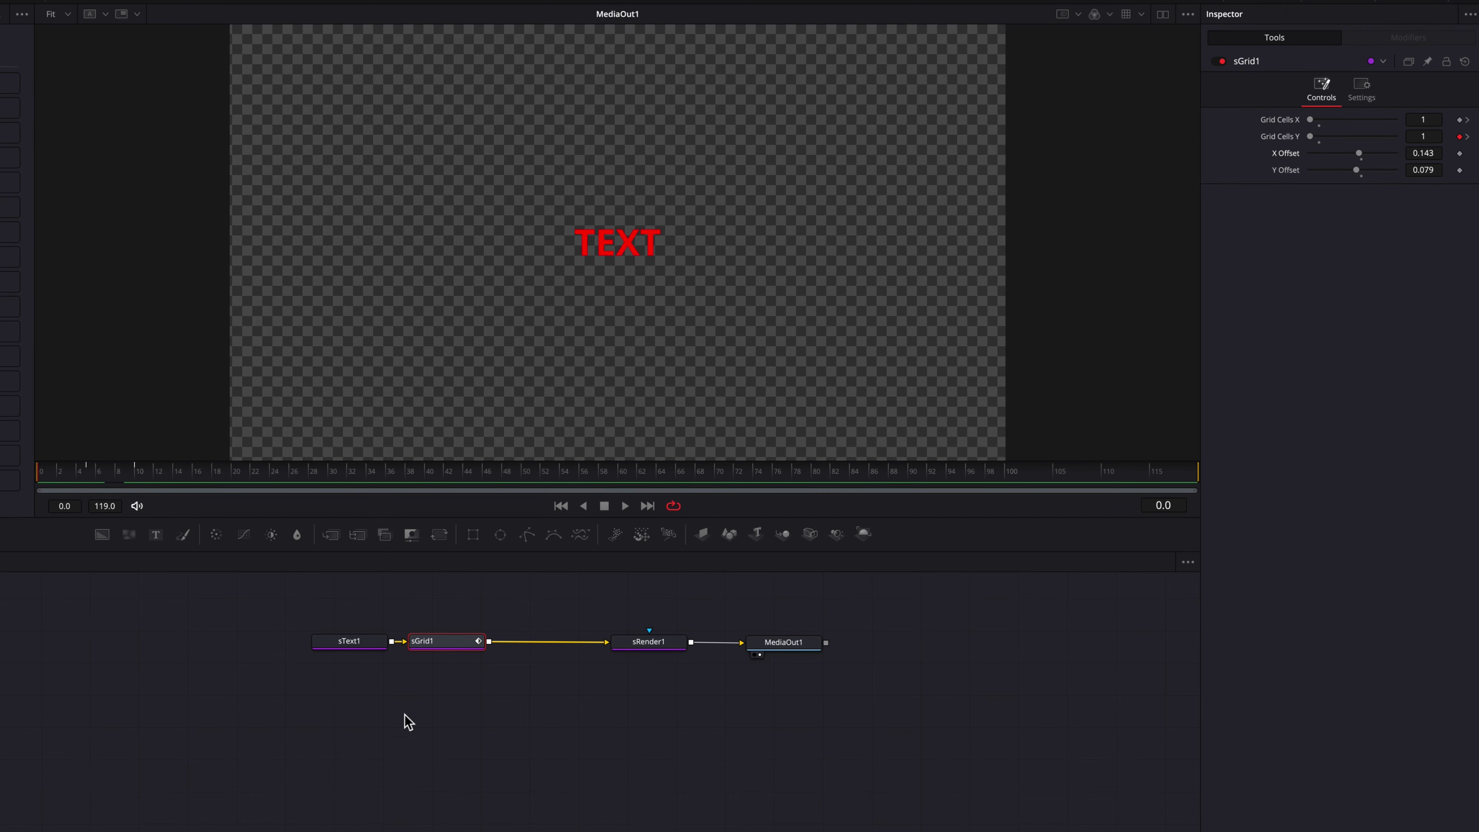
key(space)
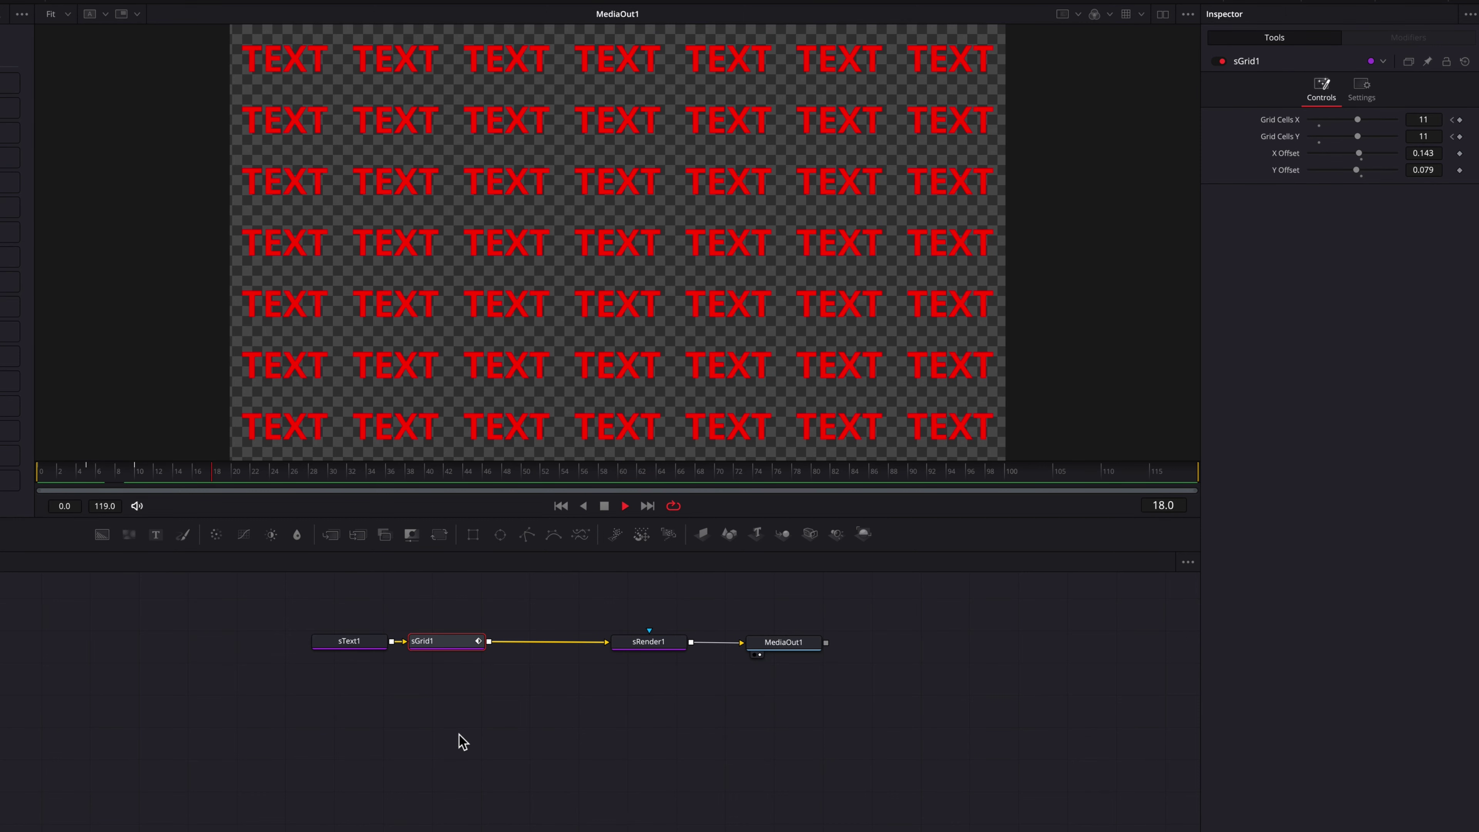
drag(125, 475, 31, 474)
key(space)
drag(132, 473, 43, 473)
key(space)
drag(97, 471, 42, 473)
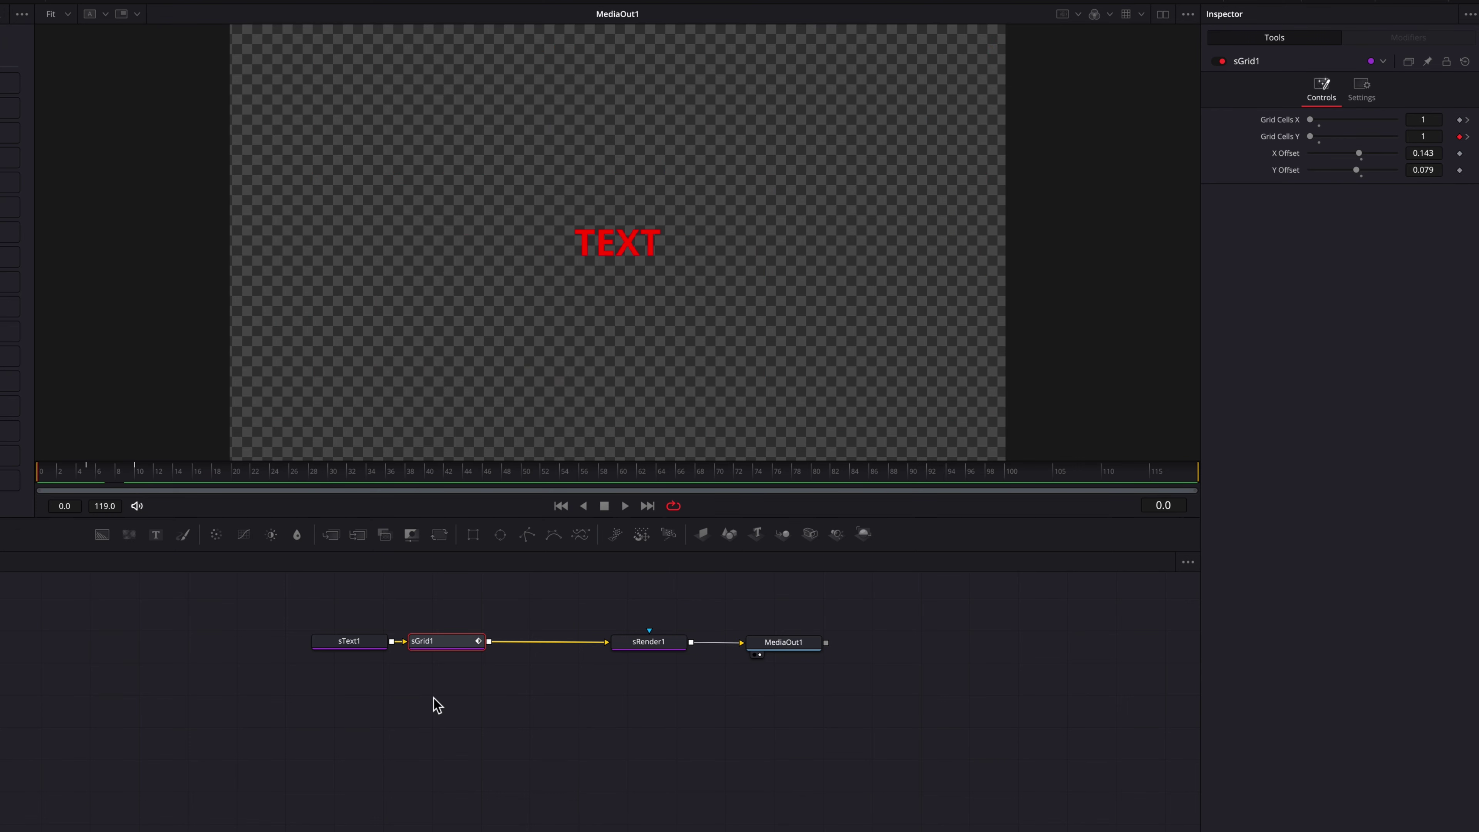
key(space)
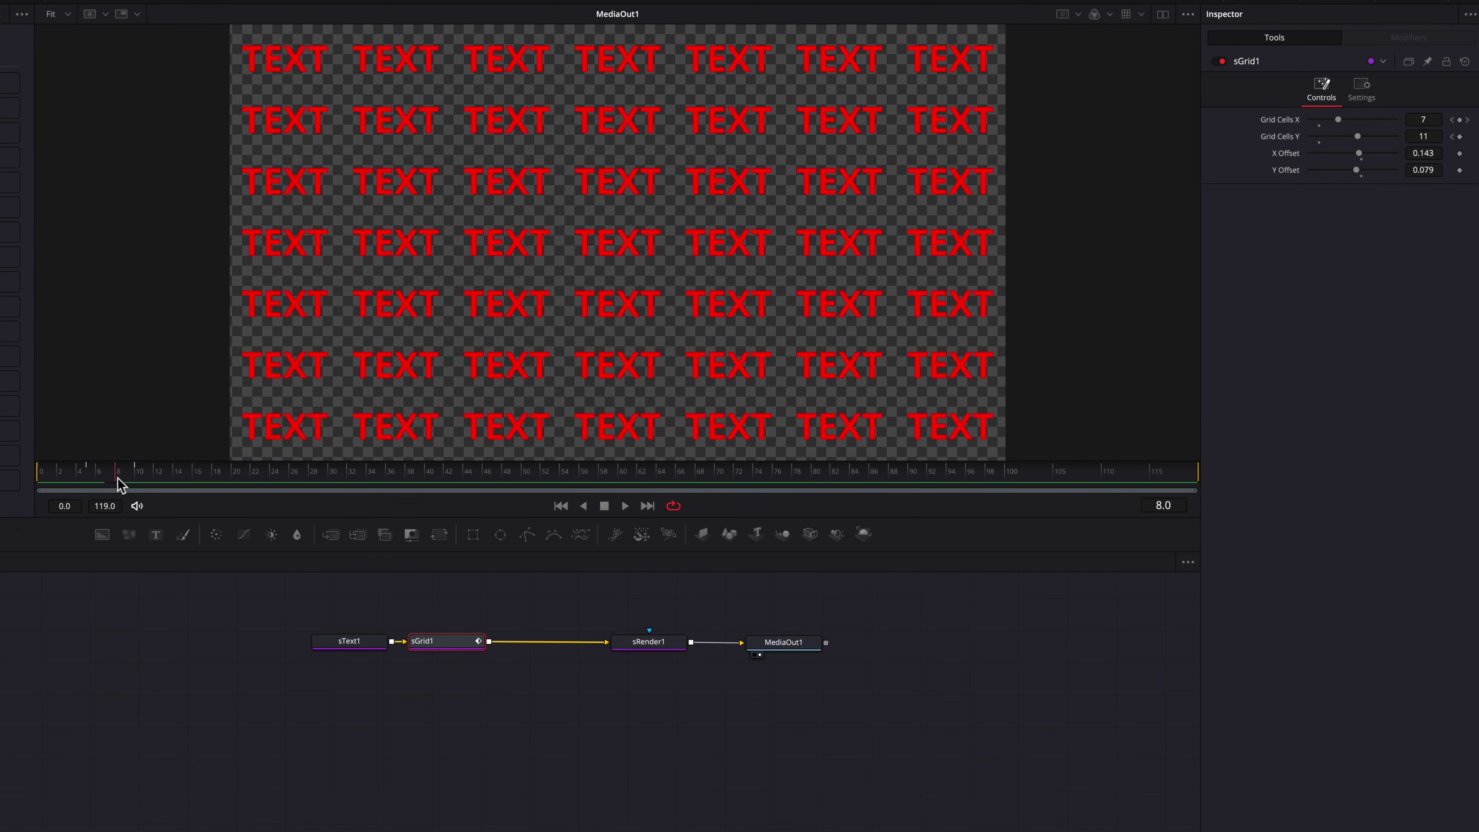
drag(117, 479, 30, 481)
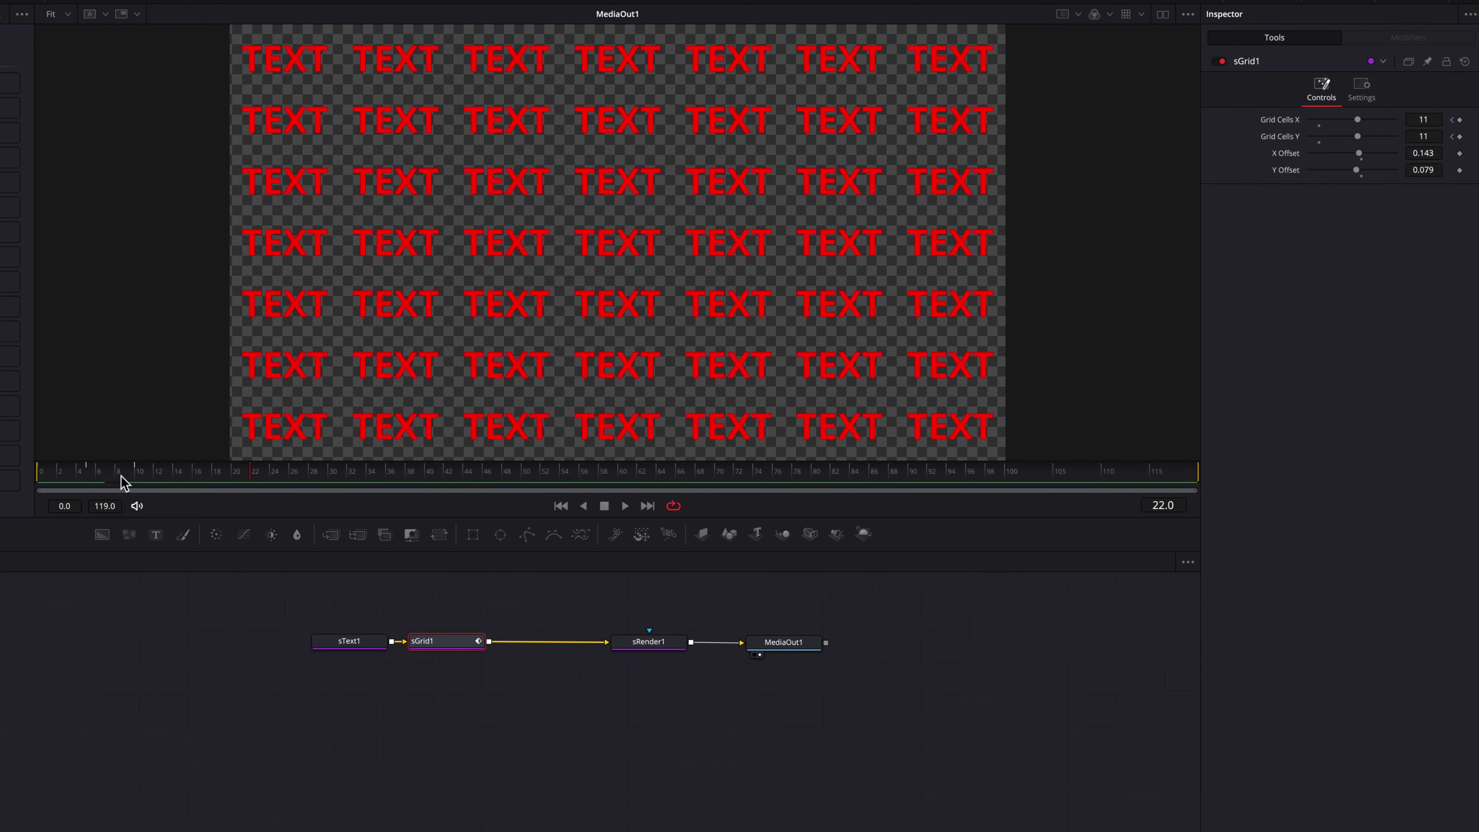